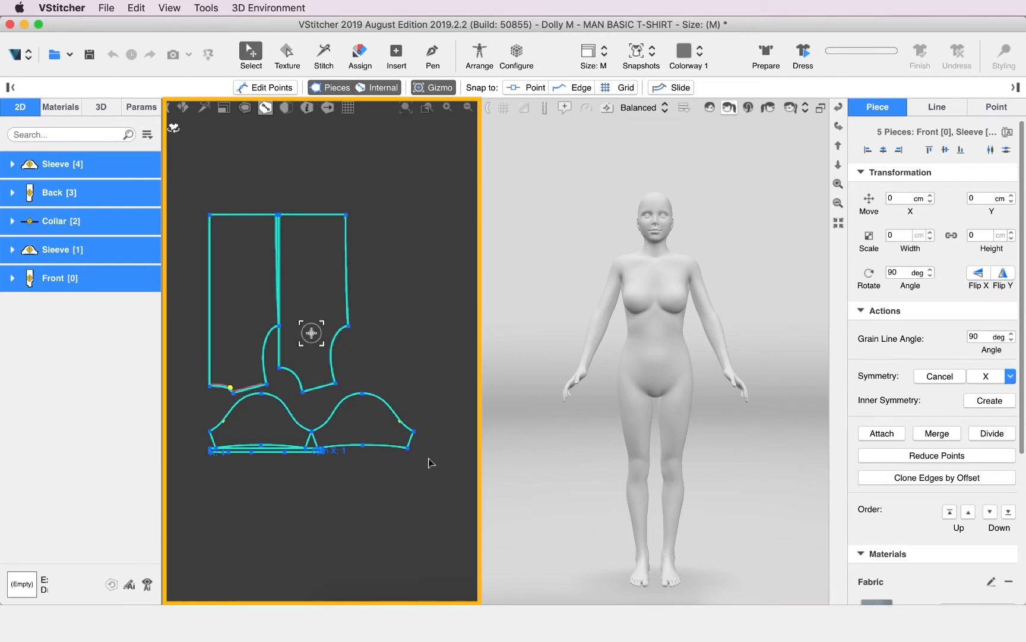
# Step: Rotate all five pattern pieces to 270 degrees, clear the selection and show the 2D window across the full workspace
pyautogui.moveTo(312, 348)
pyautogui.mouseDown()
pyautogui.moveTo(335, 348)
pyautogui.moveTo(305, 370)
pyautogui.moveTo(316, 360)
pyautogui.mouseUp()
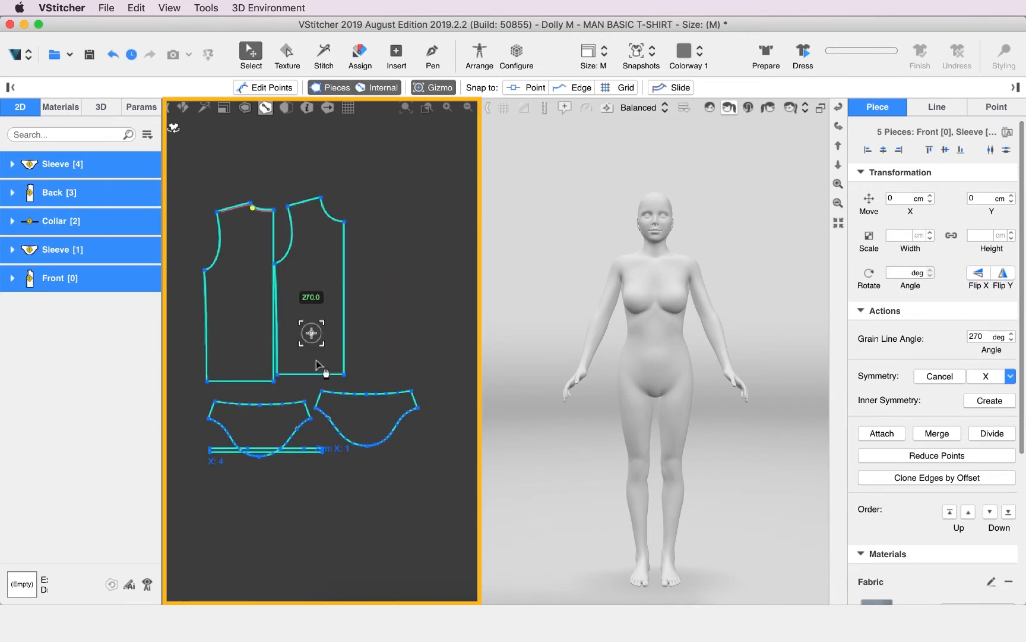
pyautogui.click(387, 307)
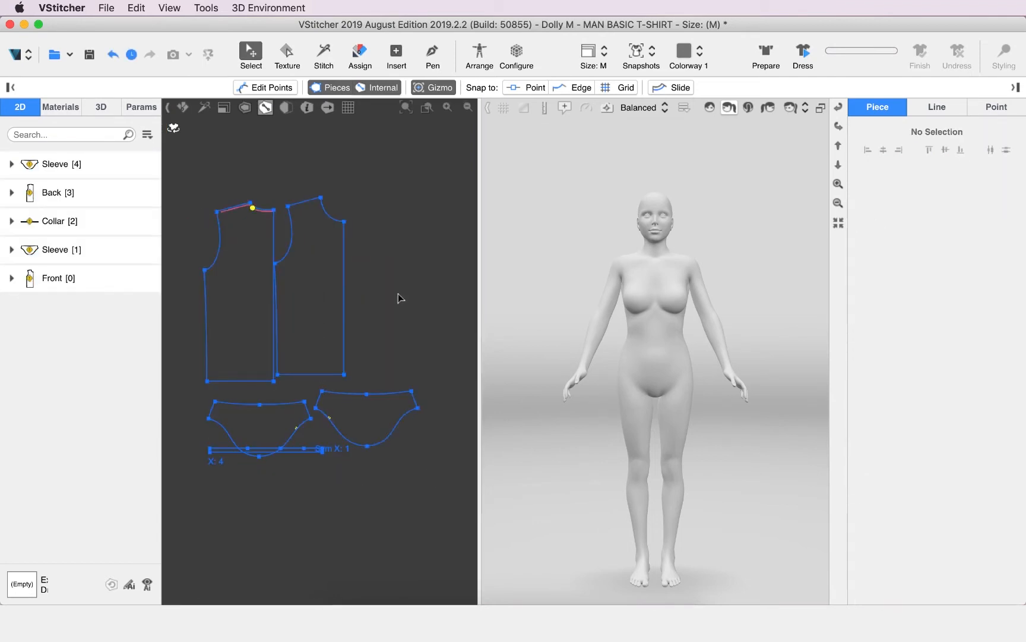
pyautogui.press('space')
pyautogui.moveTo(407, 299); pyautogui.dragTo(610, 289, button='middle')
pyautogui.scroll(3, 626, 313)
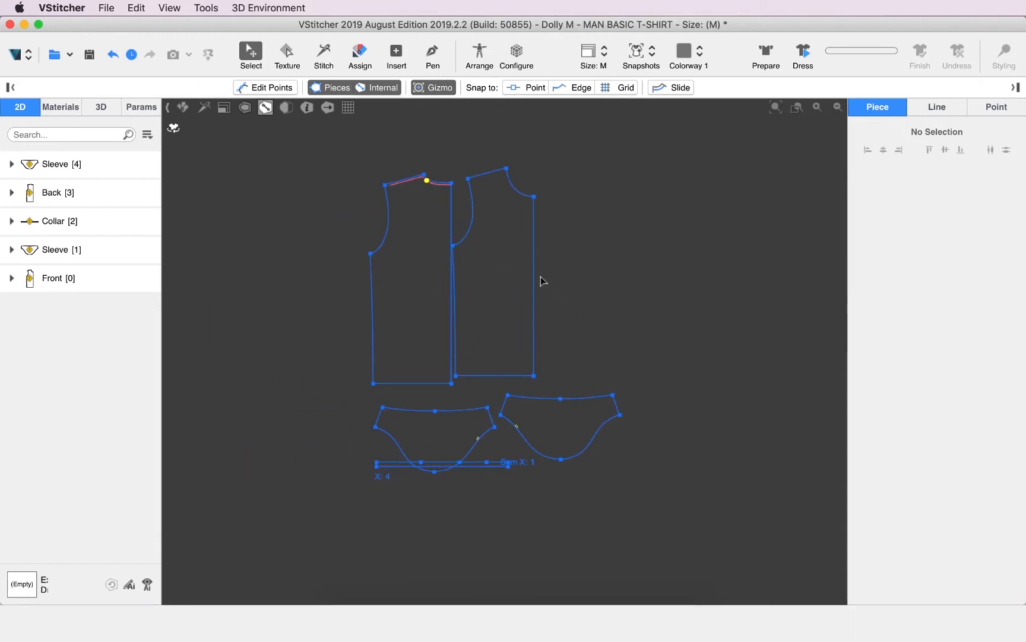
# Step: Spread out the pattern pieces so Front and Back sit far apart, each with a sleeve on its left, and the collar lies above
pyautogui.moveTo(514, 296); pyautogui.dragTo(275, 275)
pyautogui.moveTo(431, 302); pyautogui.dragTo(703, 278)
pyautogui.moveTo(471, 363); pyautogui.dragTo(516, 367, button='middle')
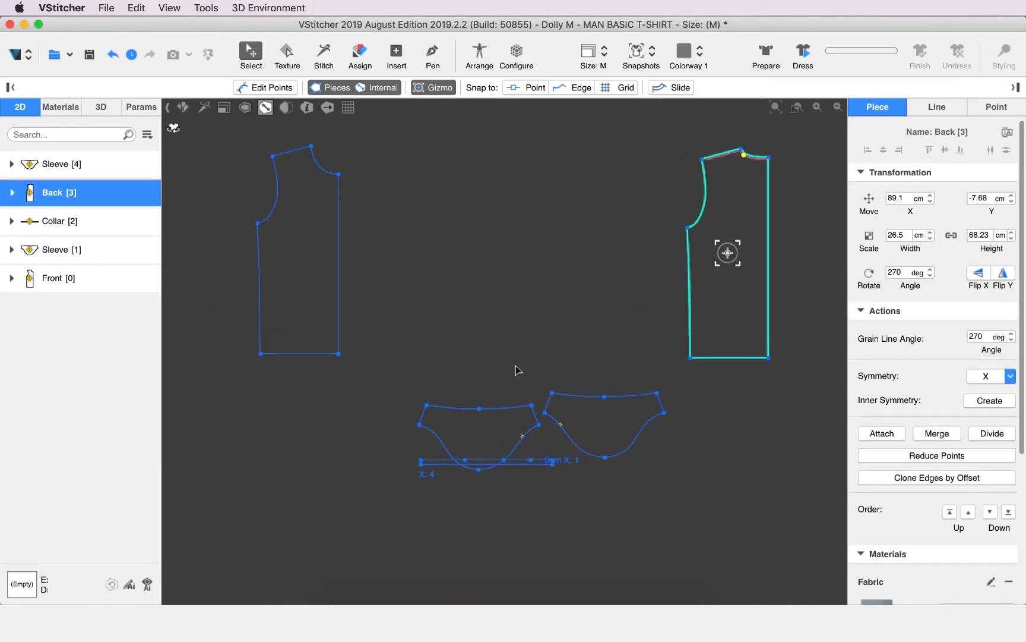
pyautogui.moveTo(454, 420); pyautogui.dragTo(163, 153)
pyautogui.moveTo(600, 400); pyautogui.dragTo(559, 195)
pyautogui.moveTo(499, 403); pyautogui.dragTo(550, 490, button='middle')
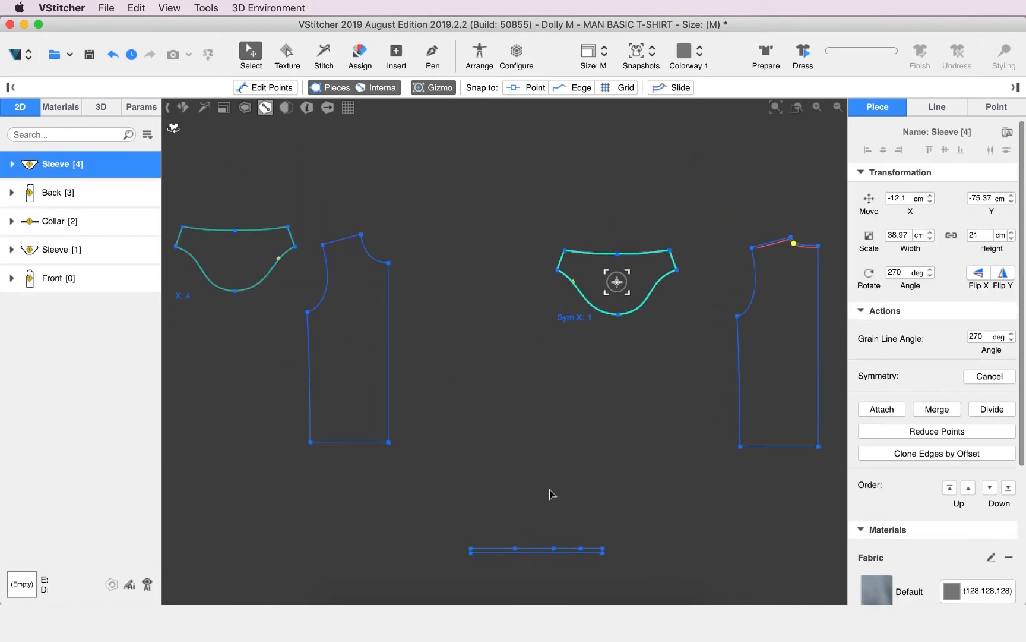
pyautogui.moveTo(540, 557); pyautogui.dragTo(535, 180)
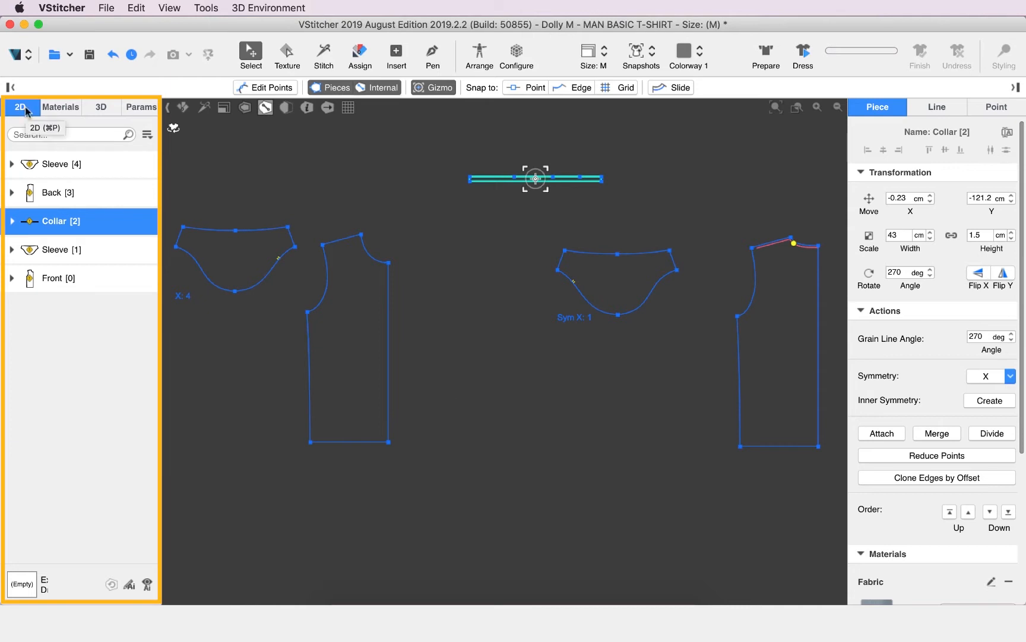
# Step: Unfold the Front half into a full piece by creating edge symmetry on its straight center edge
pyautogui.click(49, 282)
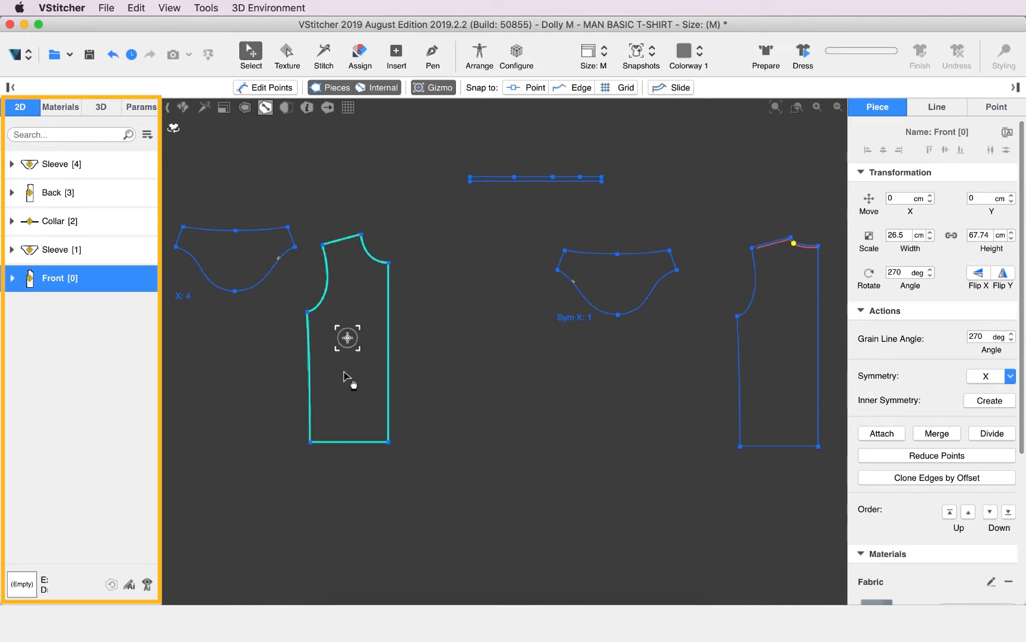
pyautogui.scroll(-1, 486, 355)
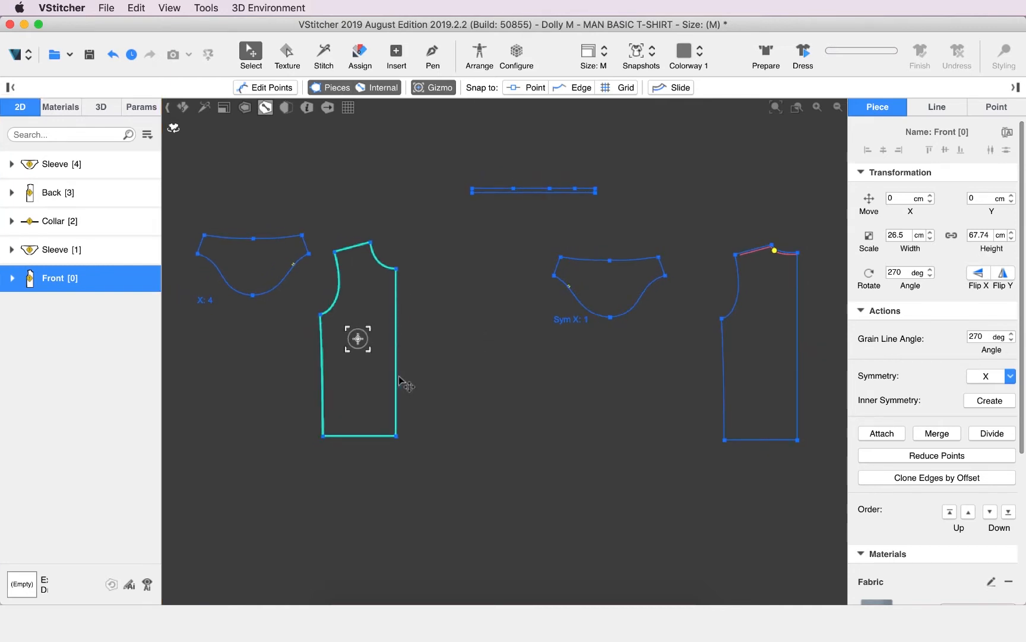
pyautogui.click(508, 374)
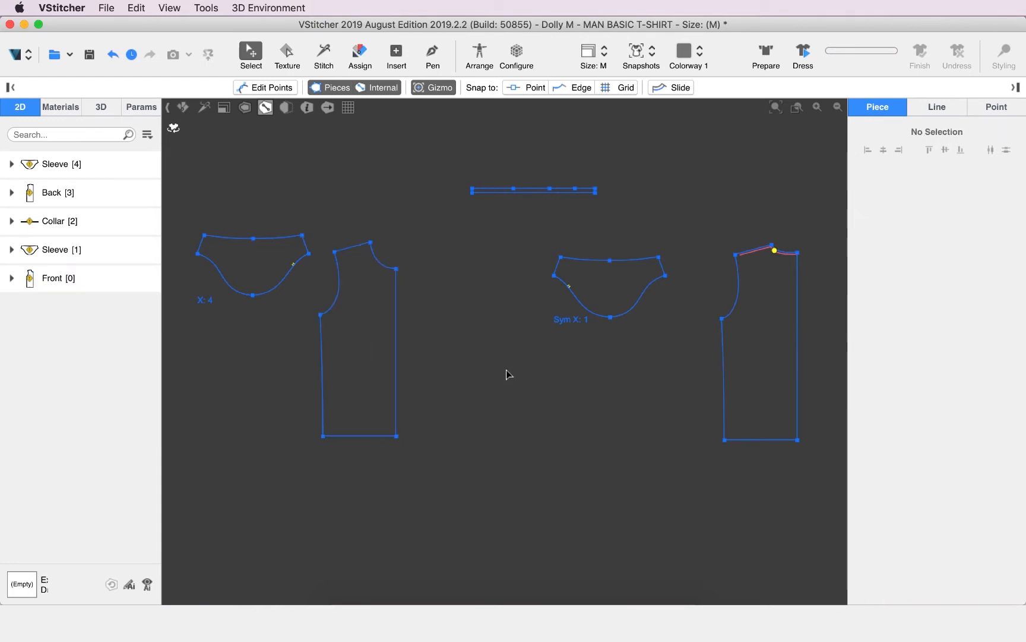
pyautogui.click(249, 53)
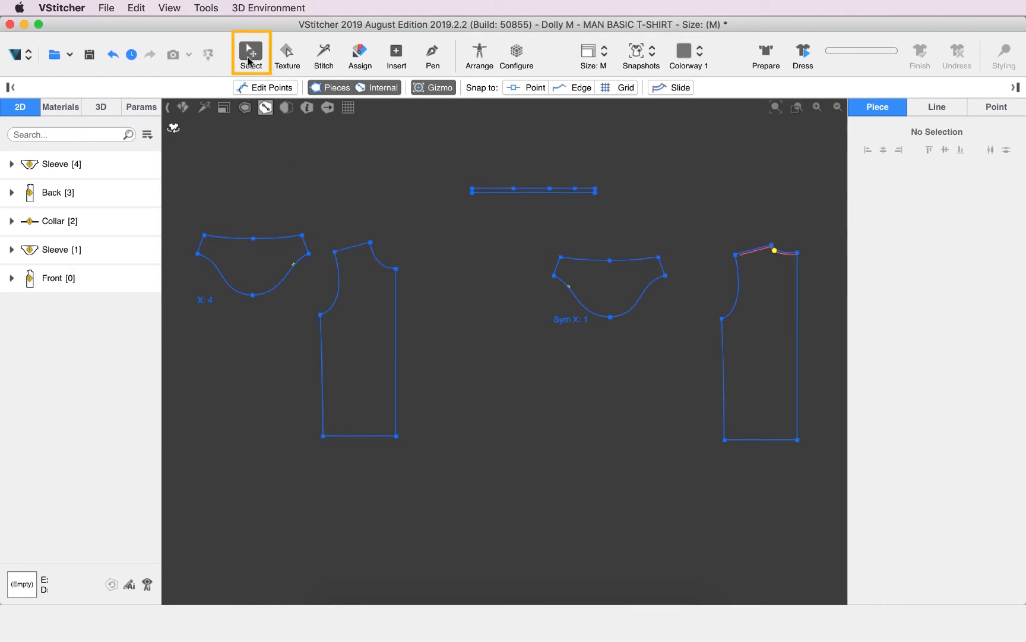
pyautogui.click(398, 321)
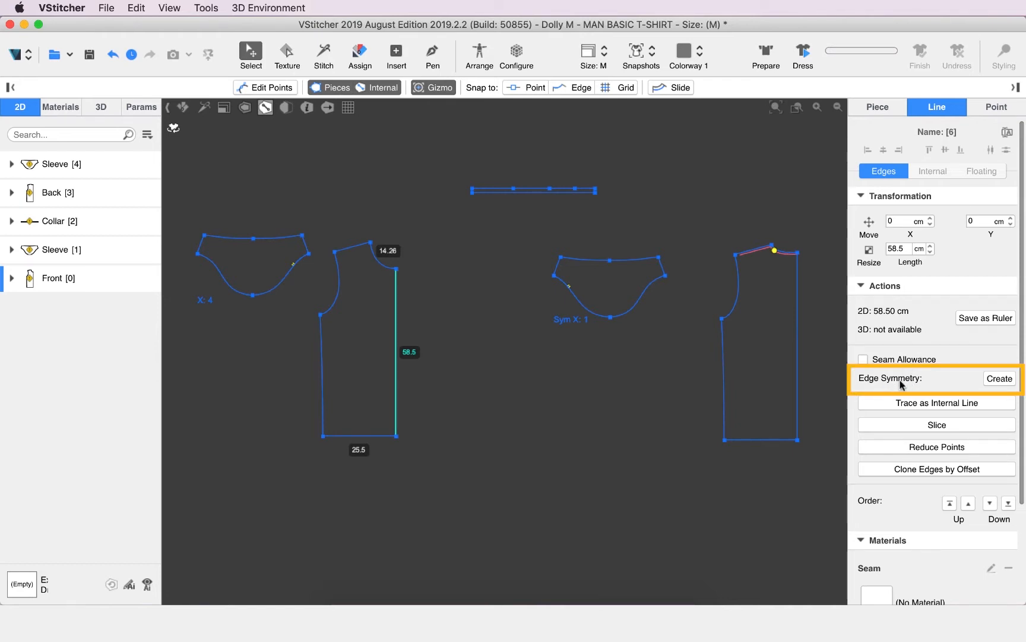
pyautogui.click(998, 380)
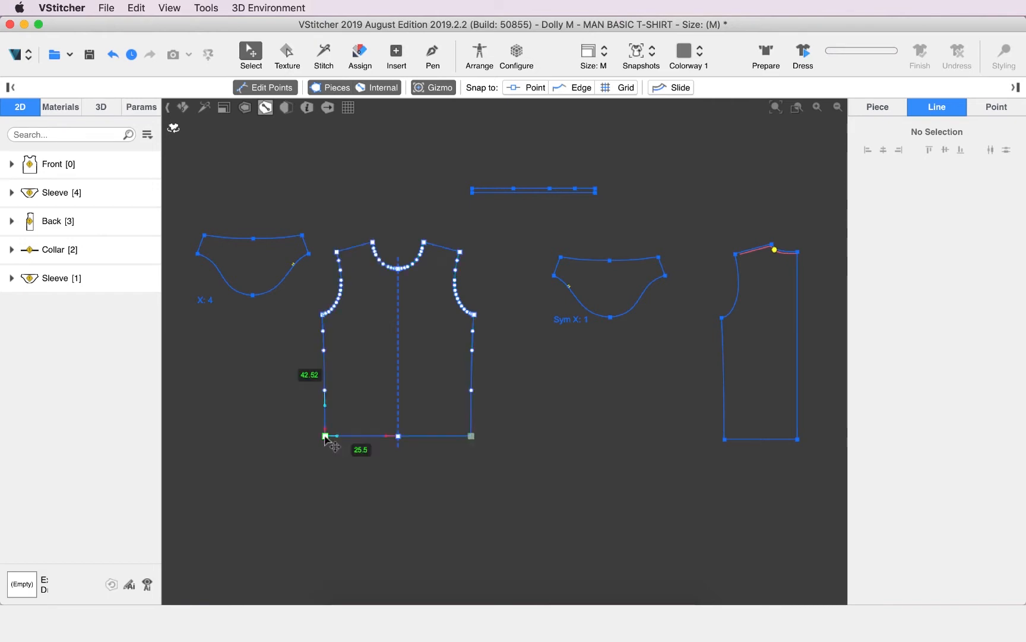
# Step: Test the Front's symmetry by moving its hem corner and underarm point outward, and undo both point moves
pyautogui.moveTo(326, 435); pyautogui.dragTo(242, 446)
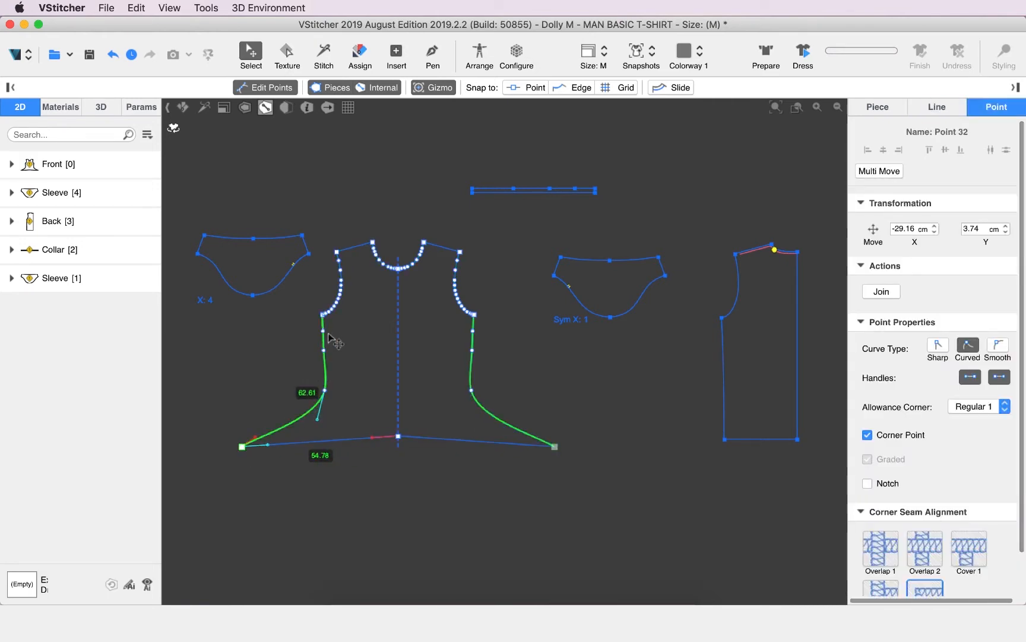
pyautogui.moveTo(322, 314); pyautogui.dragTo(280, 304)
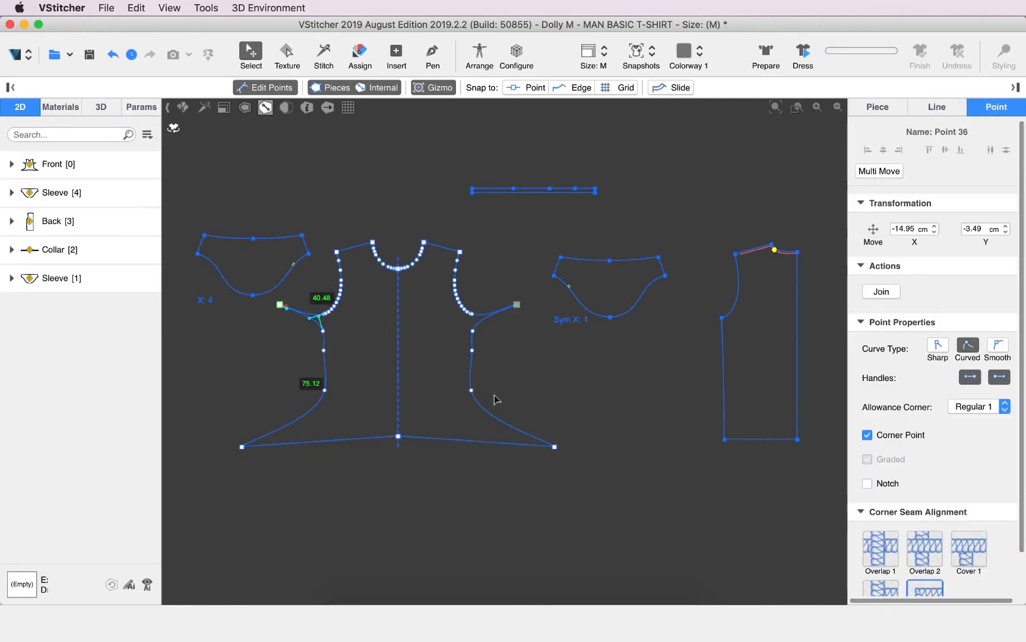
pyautogui.press('e')
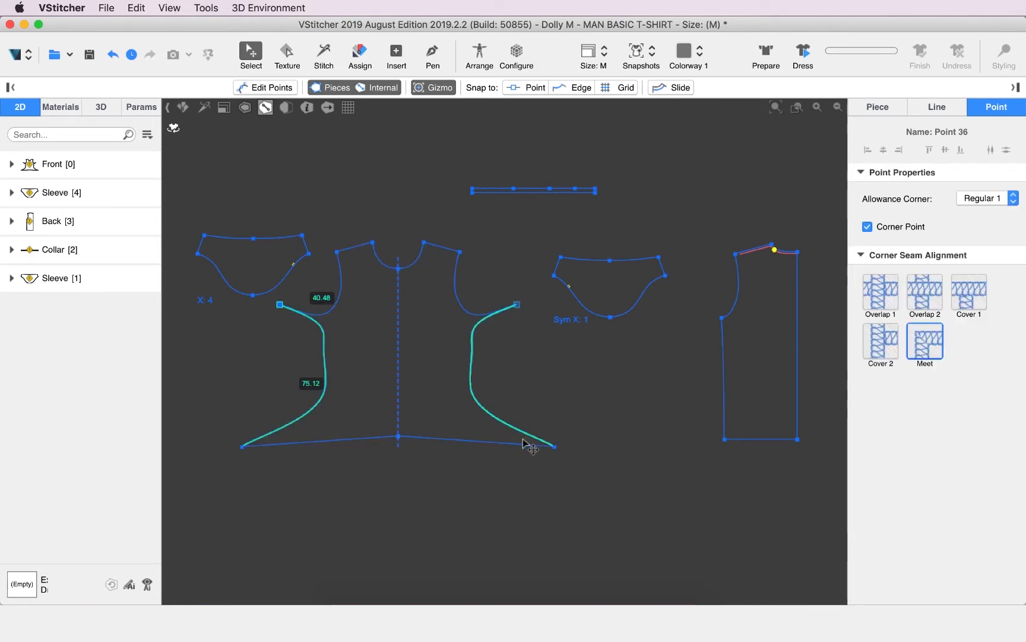
pyautogui.press('super+z')
pyautogui.press('super+z')
pyautogui.click(531, 435)
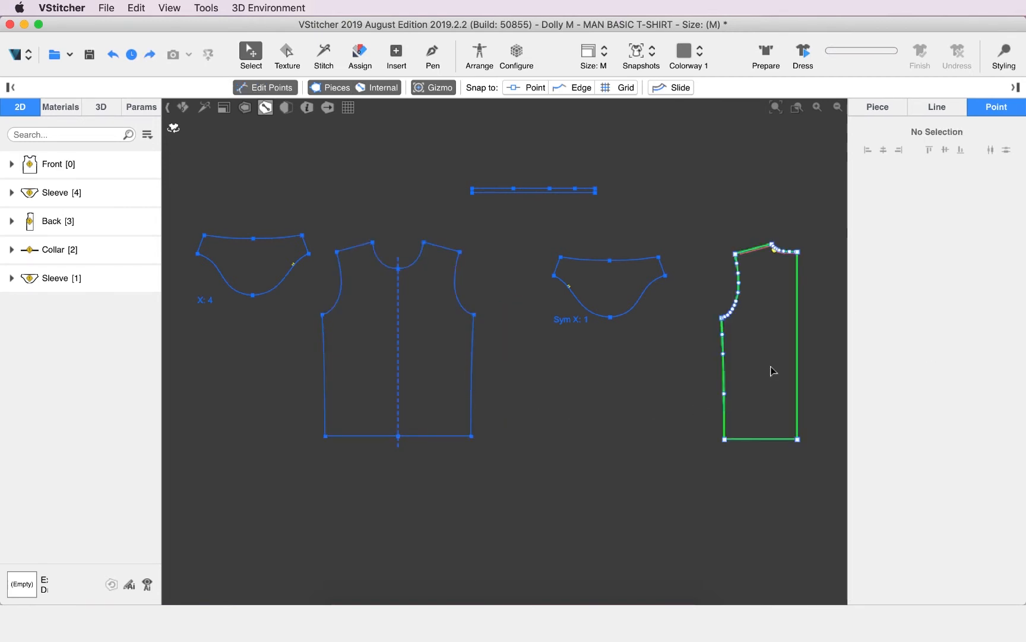
# Step: Unfold the Back half into a full piece by creating edge symmetry on its straight center edge
pyautogui.moveTo(764, 364); pyautogui.dragTo(700, 360, button='middle')
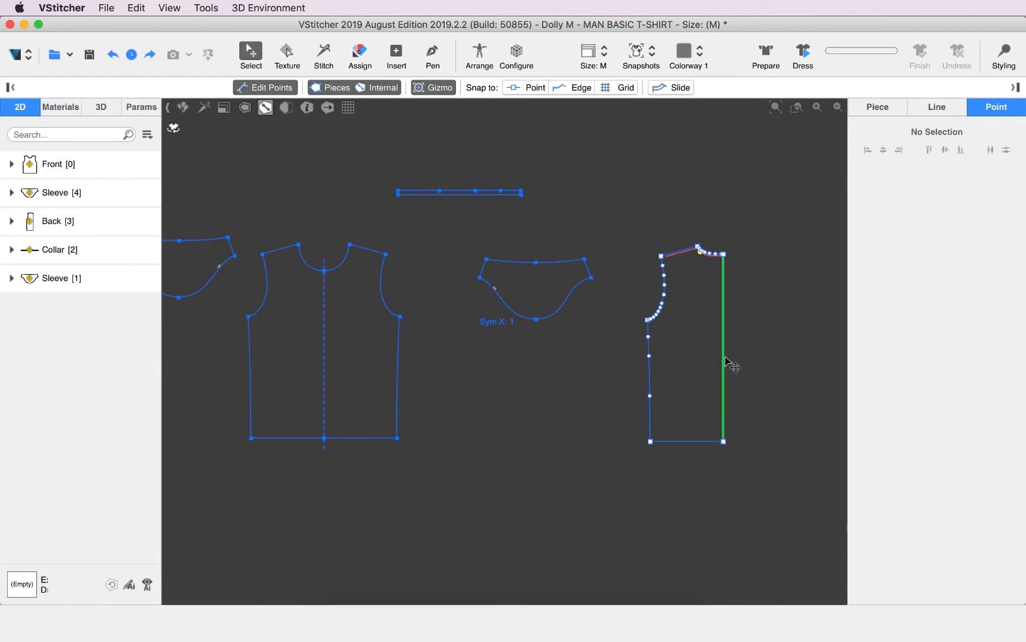
pyautogui.click(724, 361)
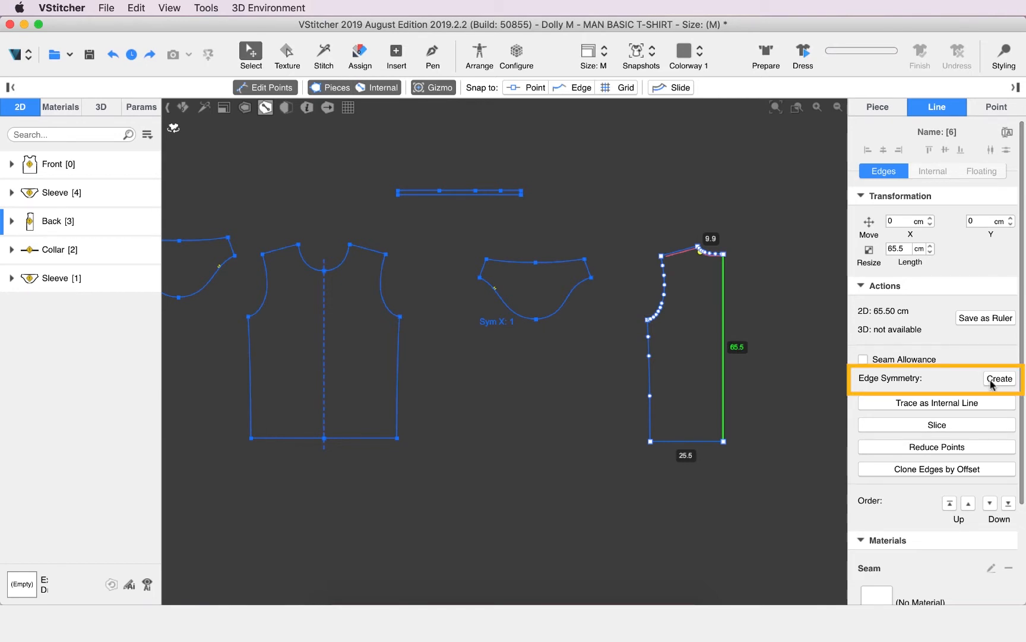
pyautogui.rightClick(723, 341)
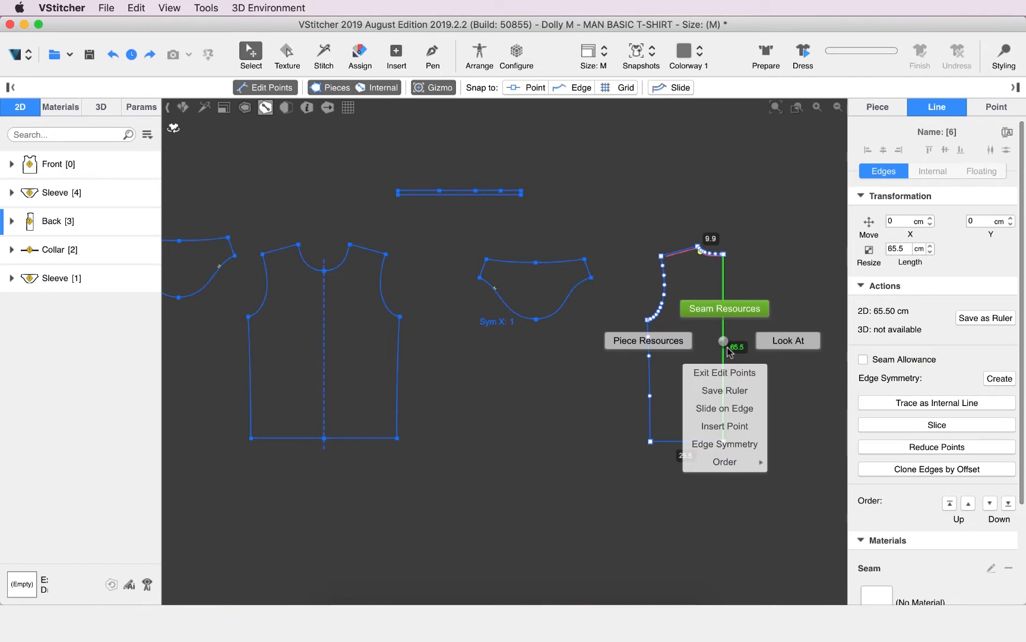
pyautogui.click(743, 445)
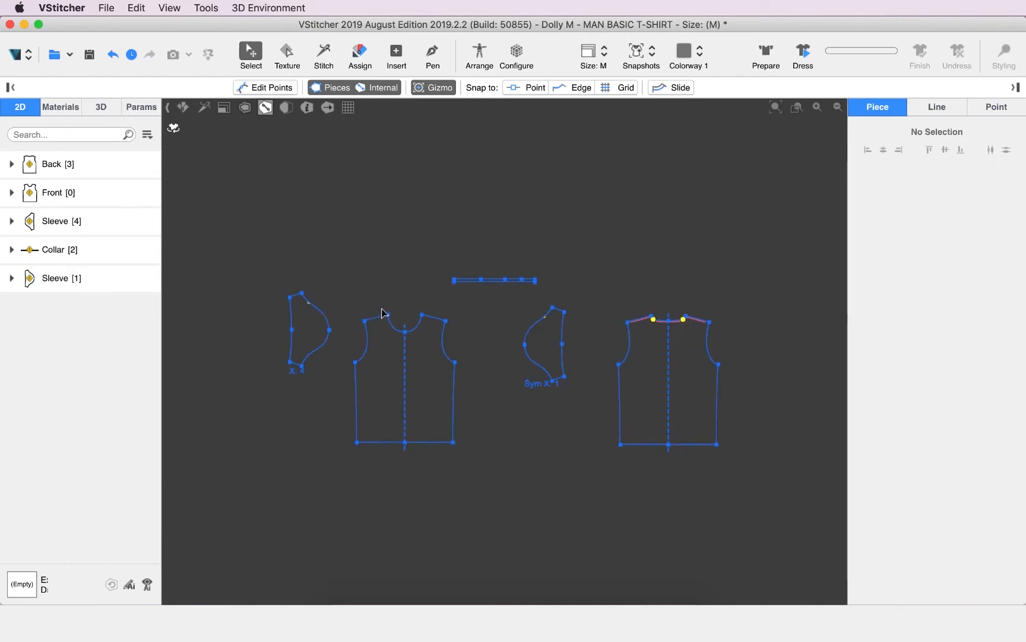
# Step: Check the notch on the sleeve cap and arrange the Front between the two upright sleeves, with the Back beyond them
pyautogui.scroll(3, 382, 312)
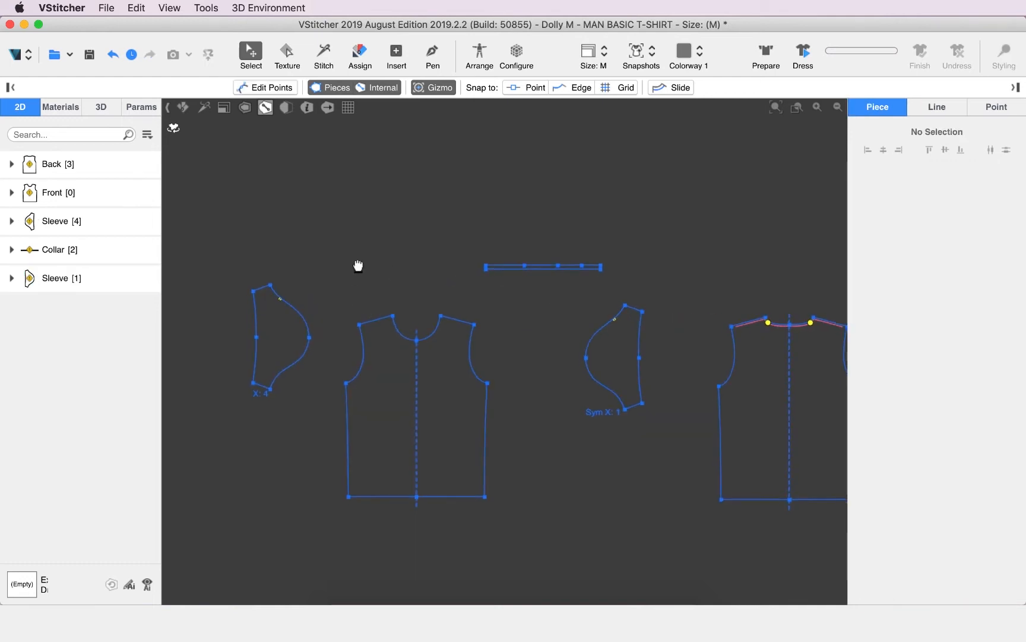
pyautogui.moveTo(358, 265); pyautogui.dragTo(392, 162, button='middle')
pyautogui.scroll(8, 323, 228)
pyautogui.moveTo(323, 242); pyautogui.dragTo(329, 268, button='middle')
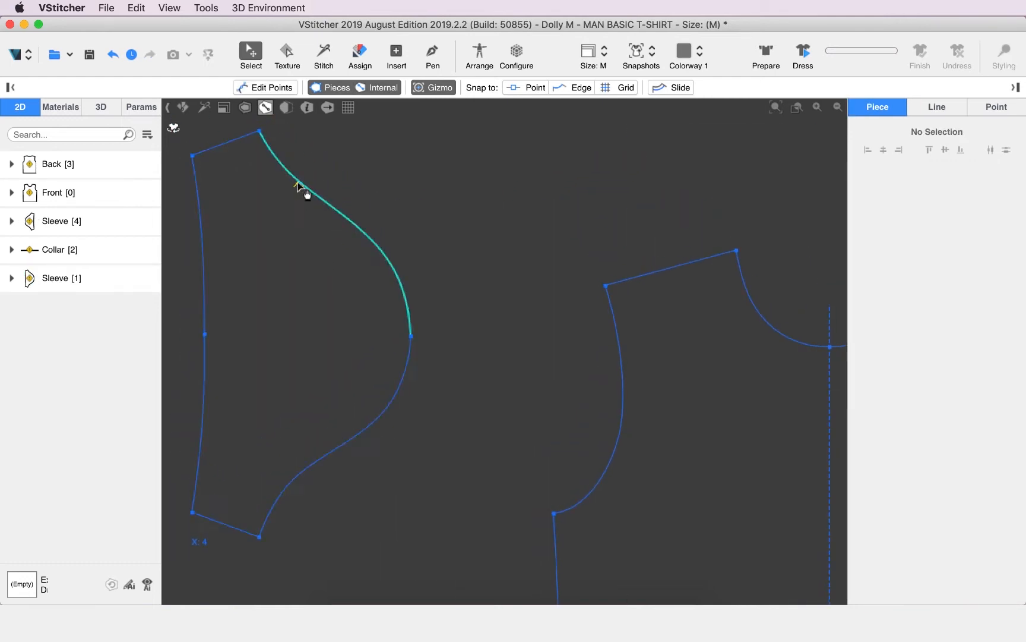
pyautogui.scroll(-10, 396, 213)
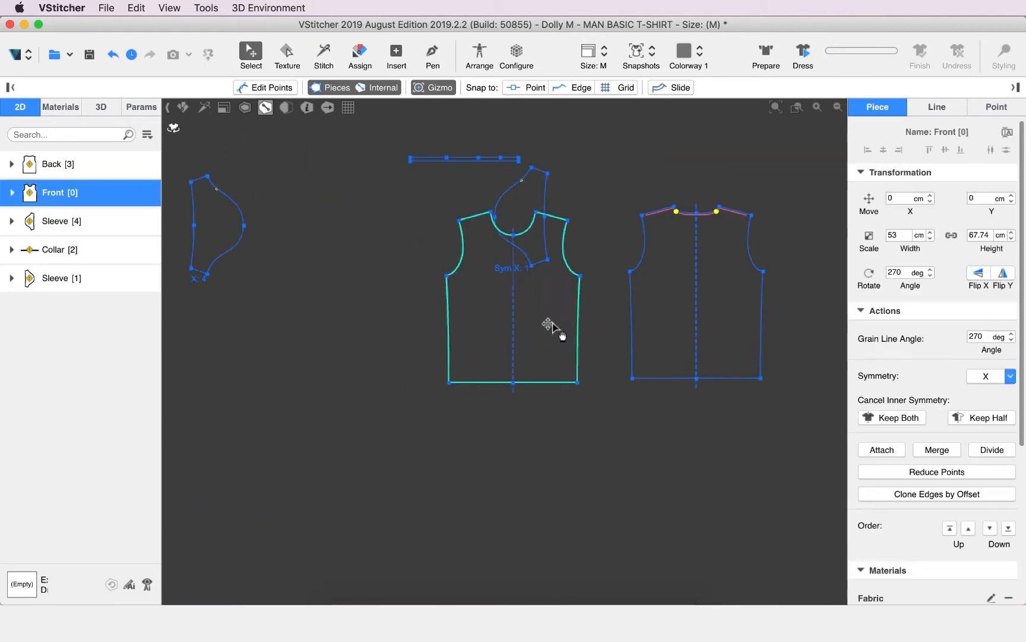
pyautogui.moveTo(548, 321); pyautogui.dragTo(590, 297)
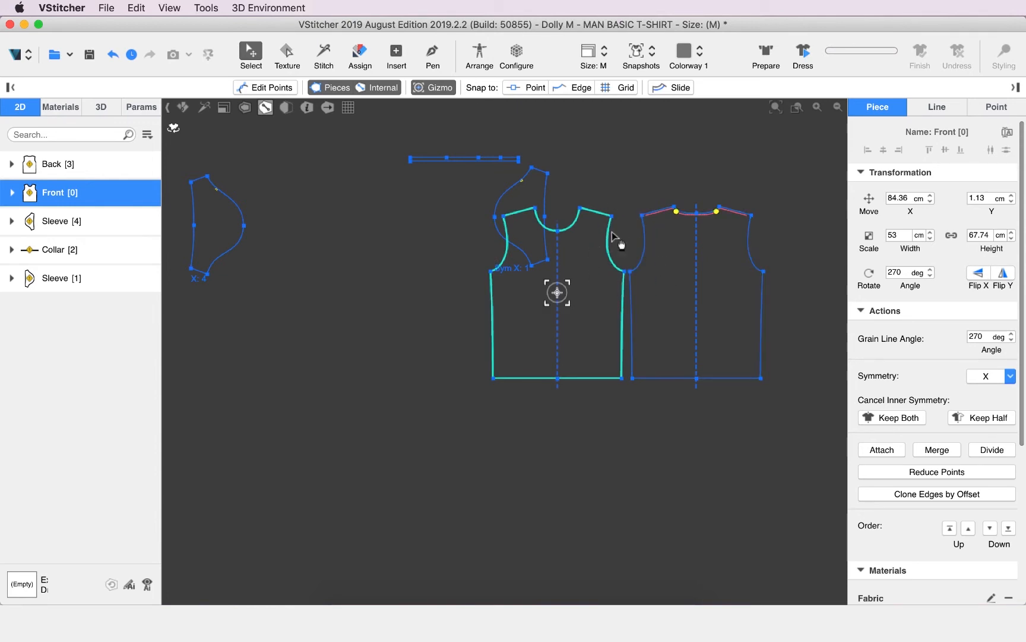
pyautogui.moveTo(525, 197); pyautogui.dragTo(643, 180)
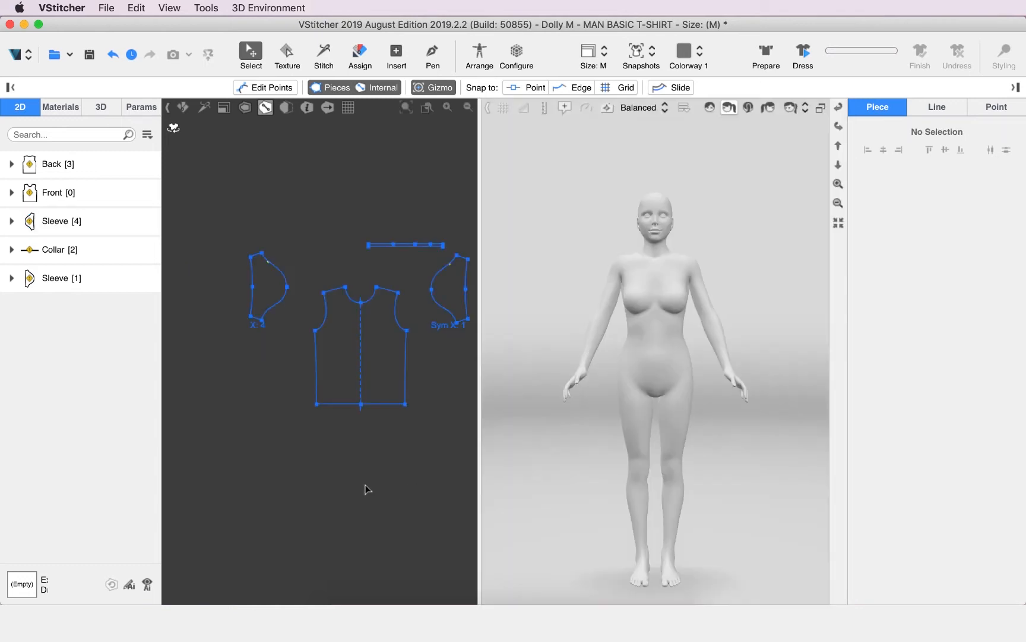
pyautogui.scroll(-5, 365, 488)
pyautogui.moveTo(423, 491); pyautogui.dragTo(348, 453, button='middle')
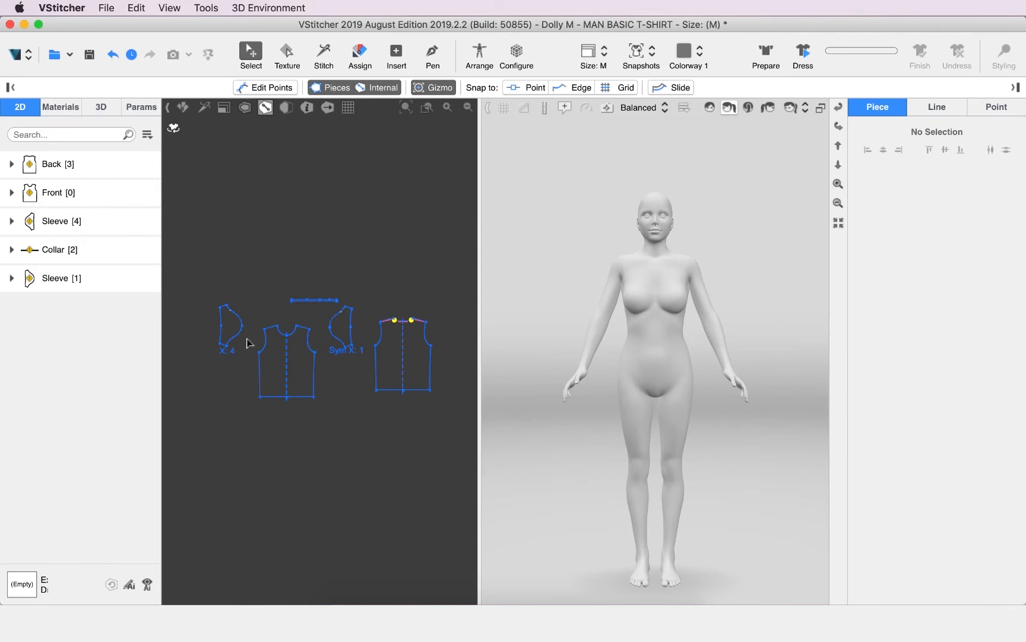
# Step: Search the avatars for "ada" and load the Adam avatar
pyautogui.click(103, 108)
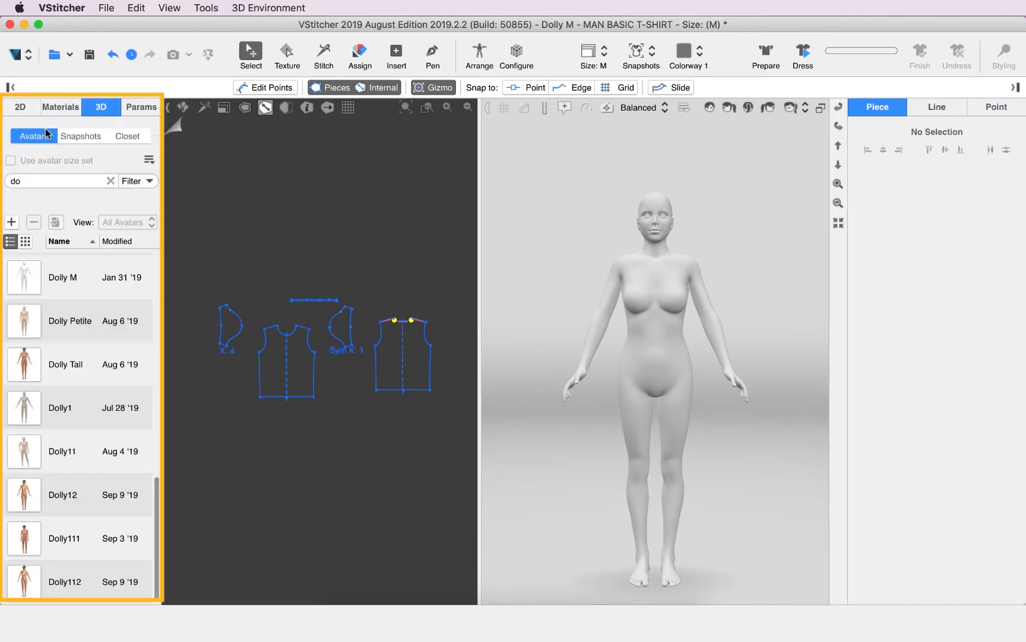
pyautogui.doubleClick(37, 179)
pyautogui.write('ada')
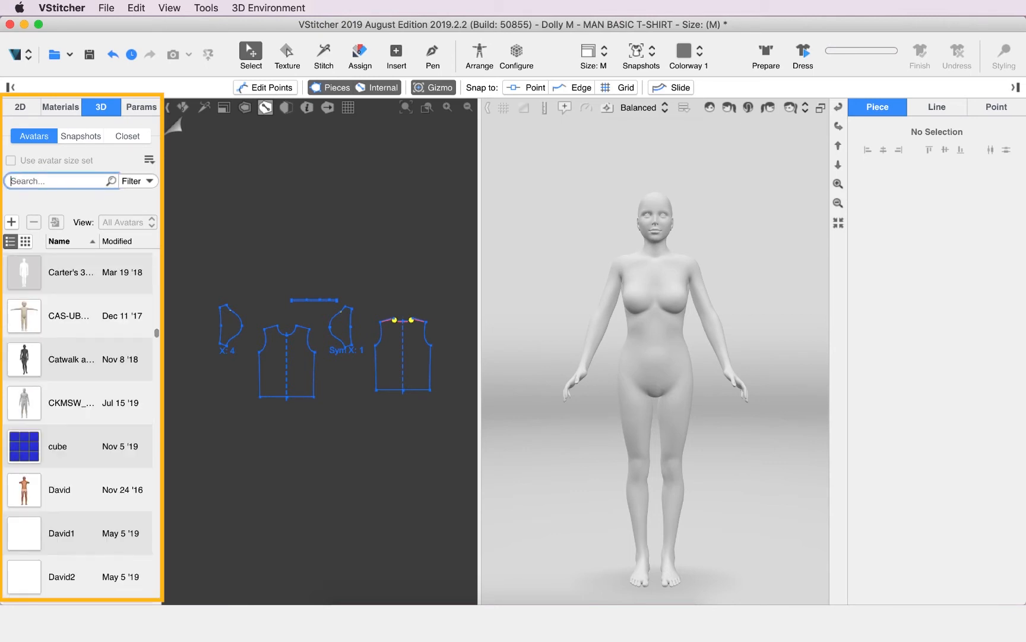
pyautogui.doubleClick(81, 308)
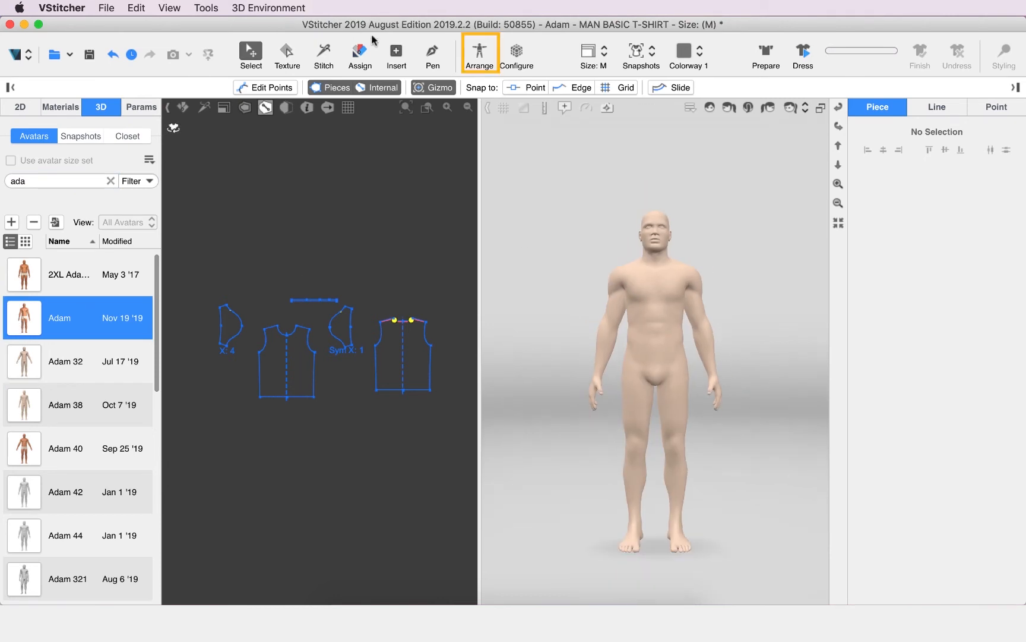
# Step: Enter Arrange mode and place the Front piece on the front torso silhouette and the Back piece on the back torso silhouette
pyautogui.click(473, 57)
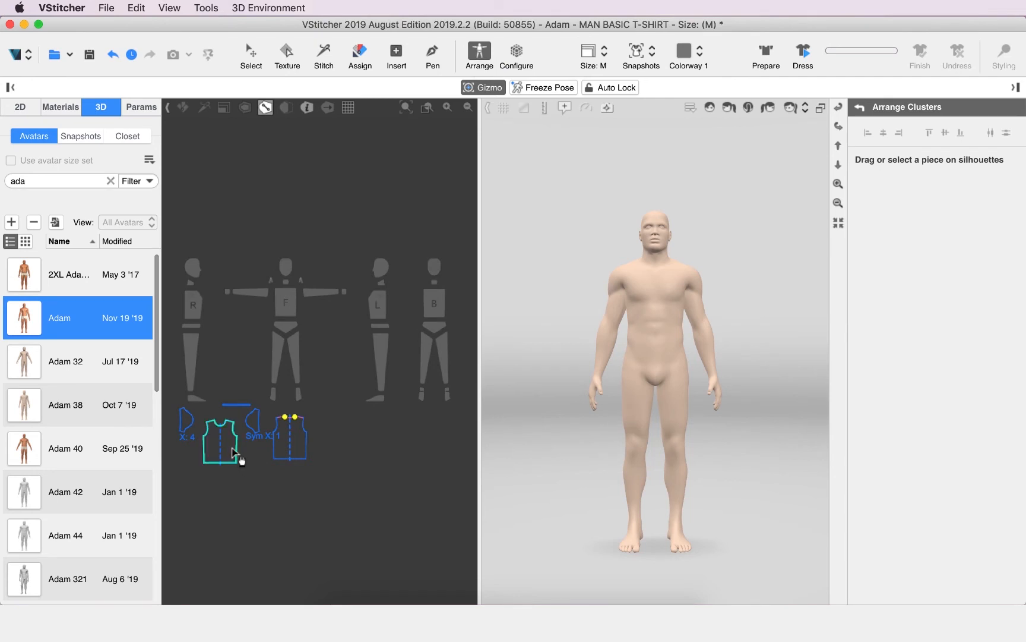
pyautogui.moveTo(223, 443); pyautogui.dragTo(299, 322)
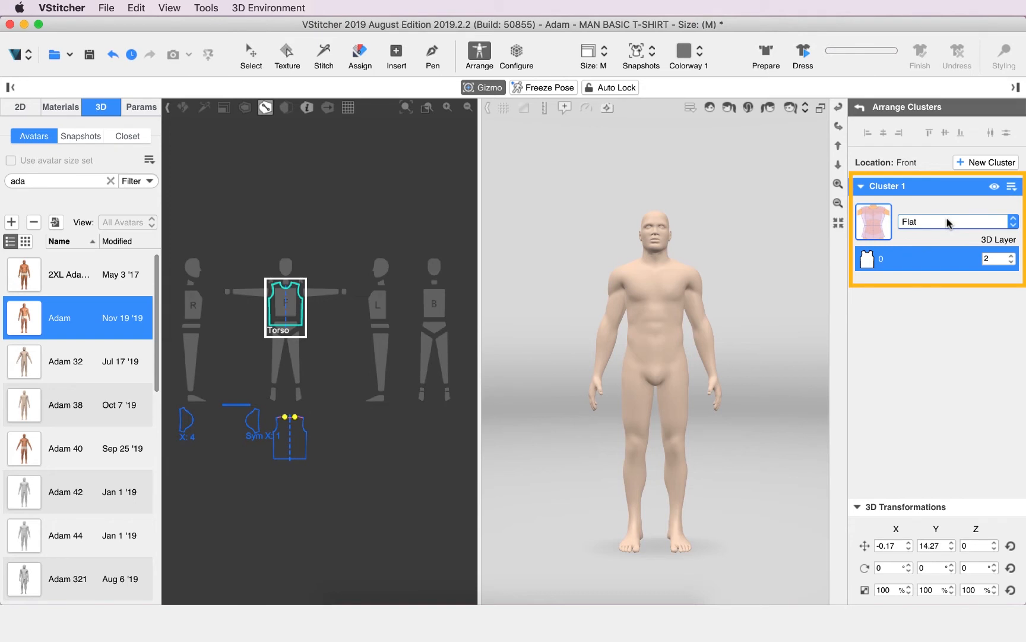
pyautogui.moveTo(289, 442); pyautogui.dragTo(431, 300)
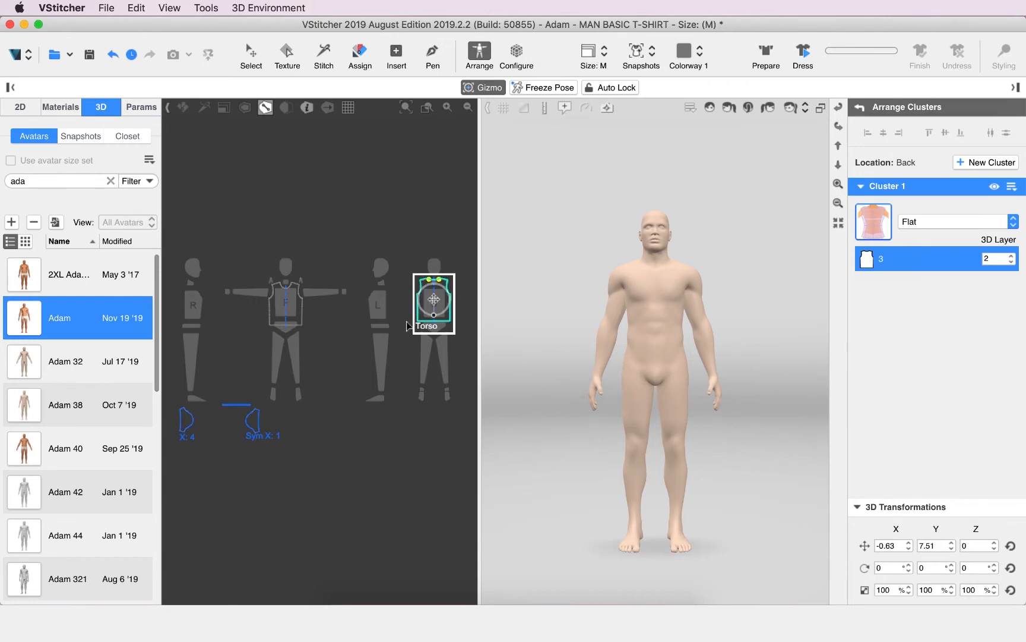
# Step: Place the two sleeves on the arms of the front silhouette and the collar on its neck
pyautogui.moveTo(259, 420); pyautogui.dragTo(319, 295)
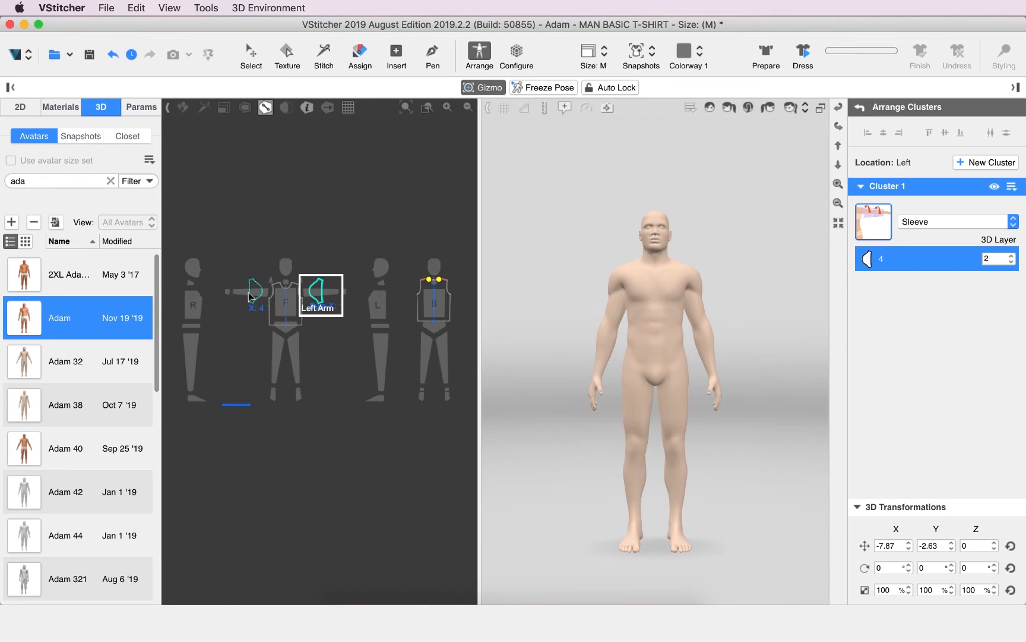
pyautogui.scroll(5, 246, 416)
pyautogui.moveTo(251, 383); pyautogui.dragTo(323, 277)
pyautogui.scroll(-5, 271, 374)
pyautogui.scroll(1, 286, 272)
pyautogui.scroll(5, 292, 272)
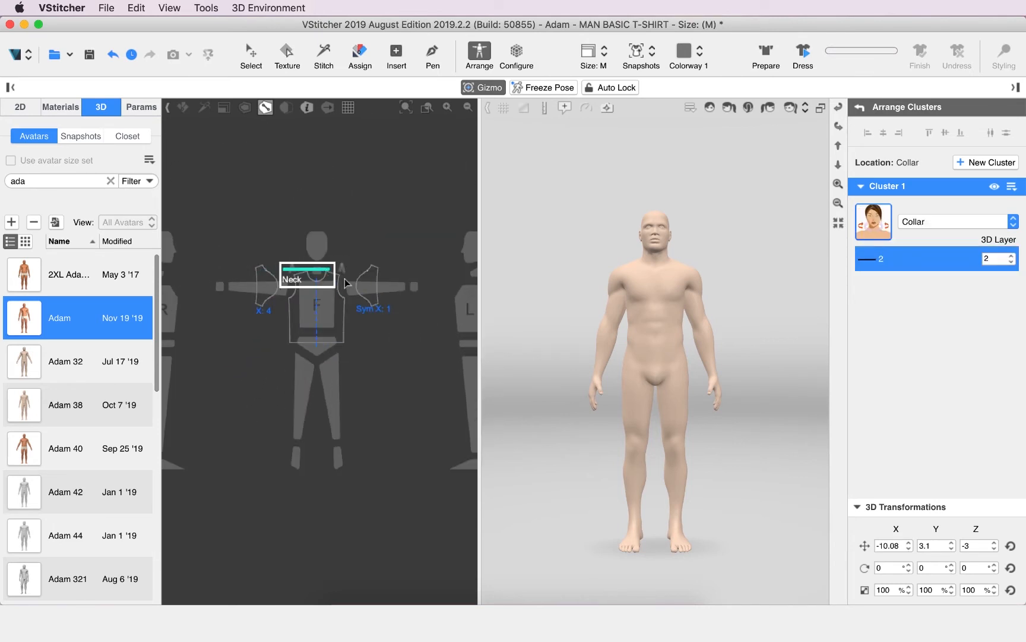
# Step: Prepare the arranged garment so its pieces are positioned around the 3D avatar
pyautogui.click(772, 54)
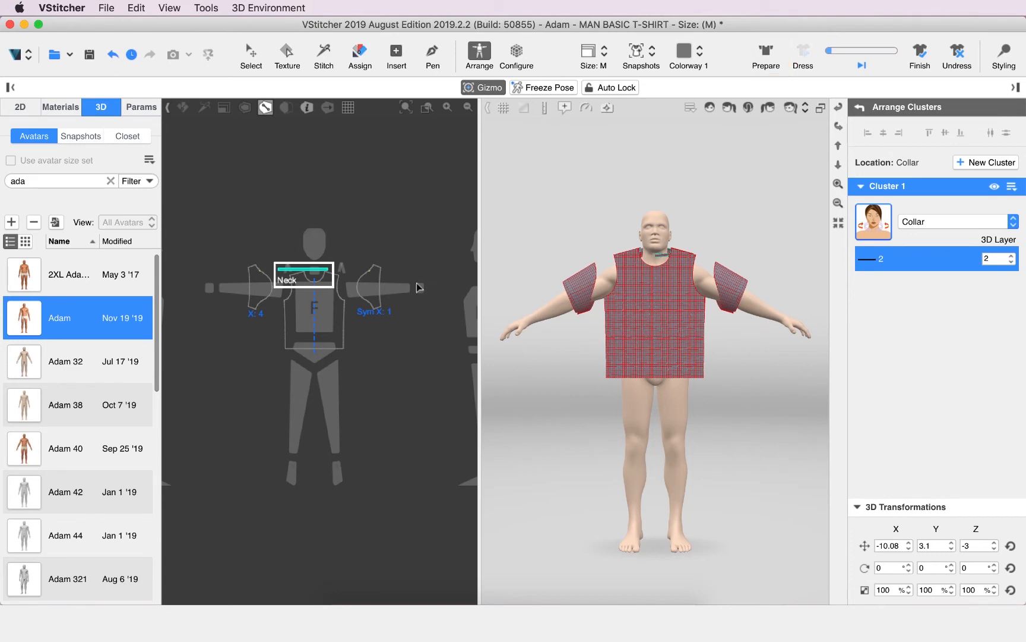
# Step: Move the sleeve on the left arm silhouette closer to the shoulder and lower the Back piece behind the avatar's torso
pyautogui.scroll(3, 381, 287)
pyautogui.moveTo(353, 286); pyautogui.dragTo(329, 273)
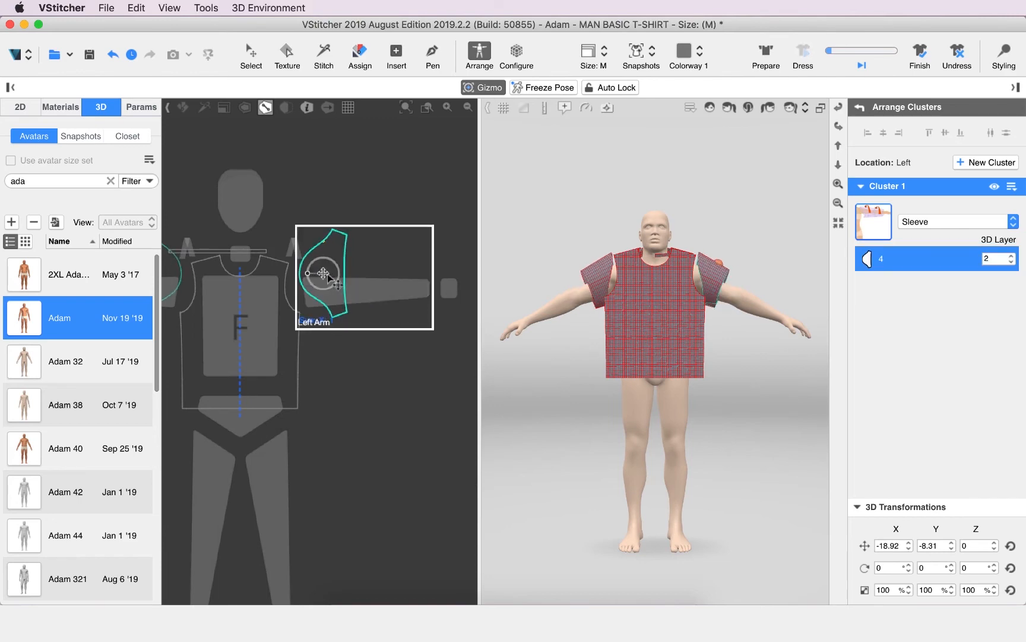
pyautogui.click(837, 127)
pyautogui.click(837, 130)
pyautogui.click(837, 129)
pyautogui.click(694, 271)
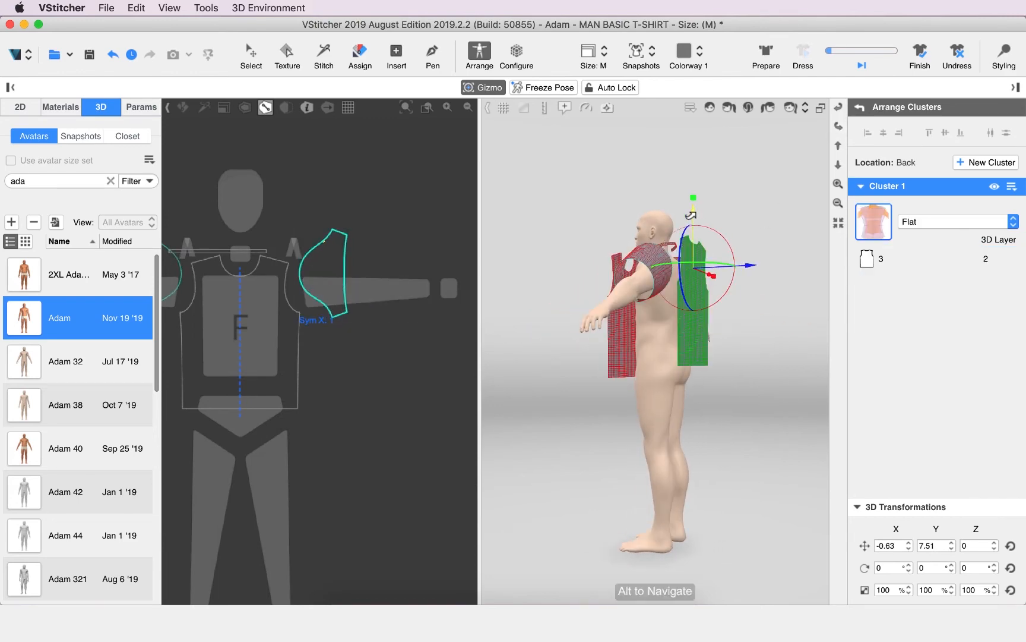
pyautogui.moveTo(691, 213); pyautogui.dragTo(689, 233)
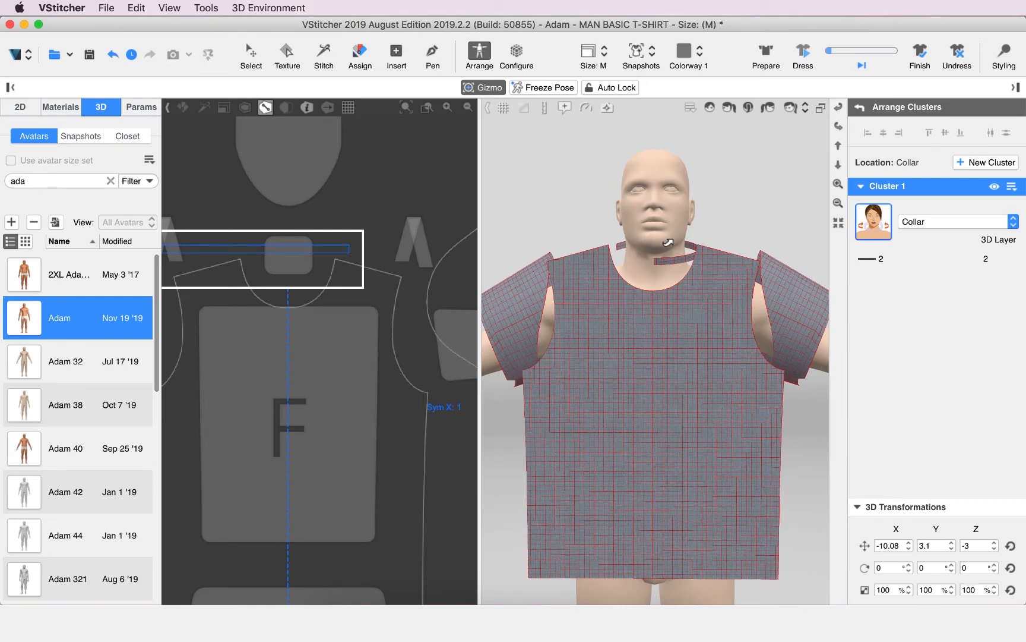
# Step: Turn on Constrained Area for the collar's cluster so the collar wraps around the neck
pyautogui.click(288, 248)
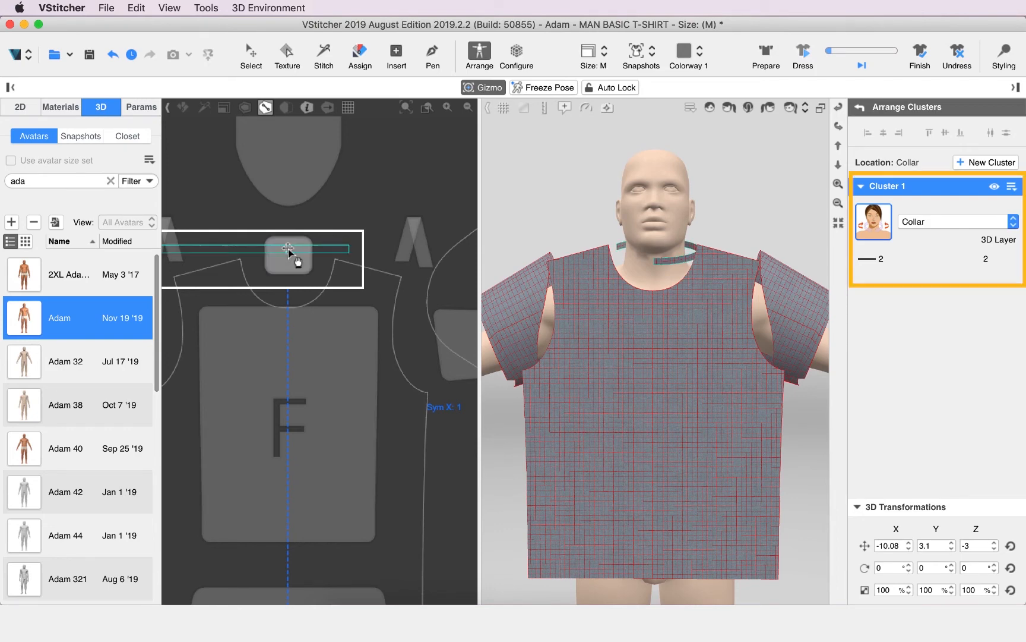
pyautogui.click(1011, 187)
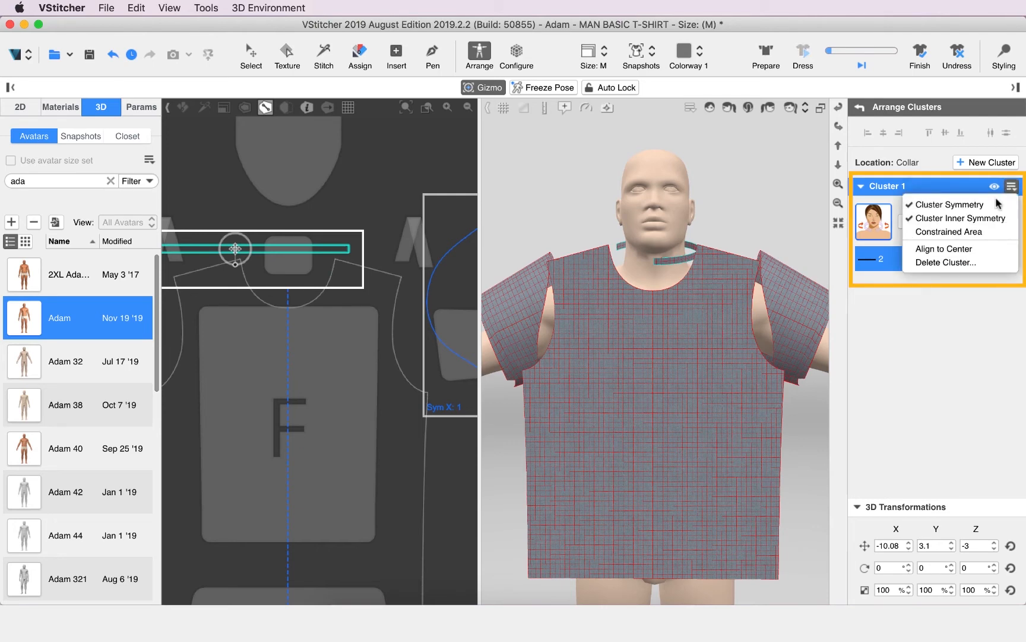
pyautogui.click(946, 232)
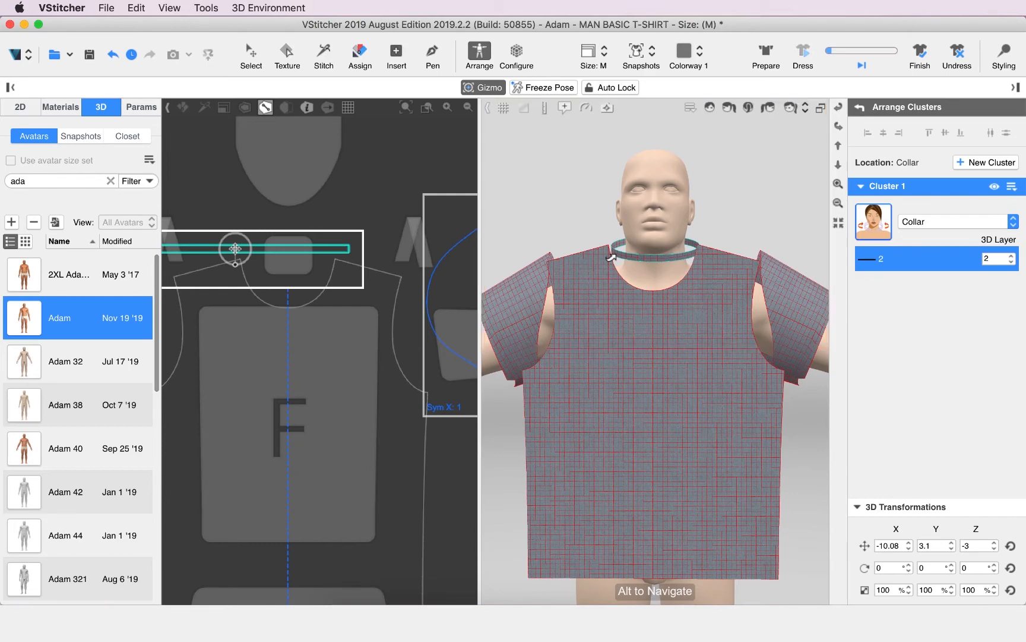
# Step: Stitch the Front piece's side seam to the matching side seam of the Back piece
pyautogui.scroll(-4, 612, 257)
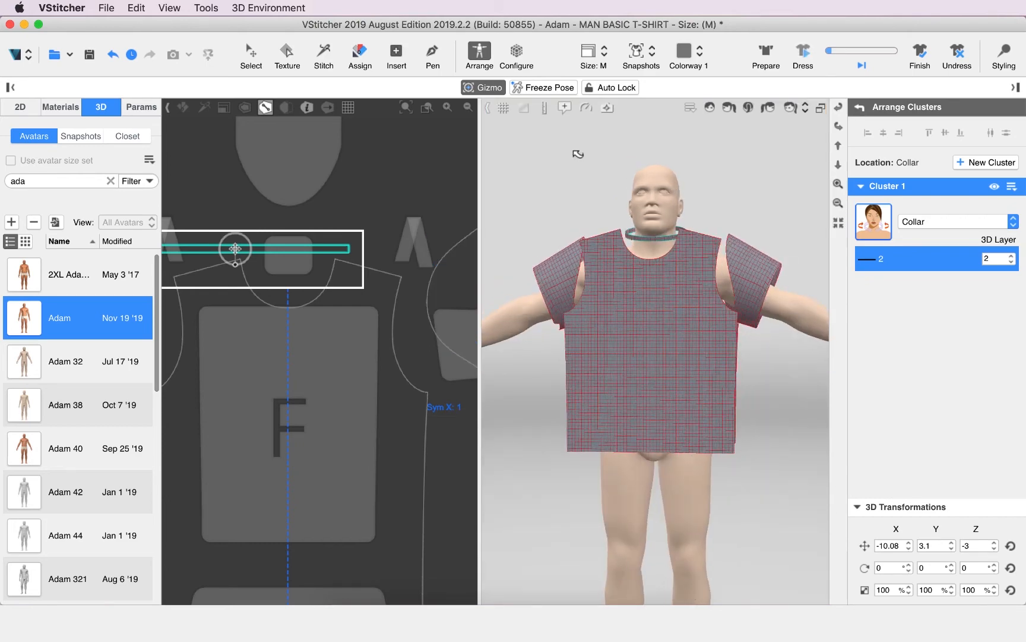
pyautogui.click(324, 54)
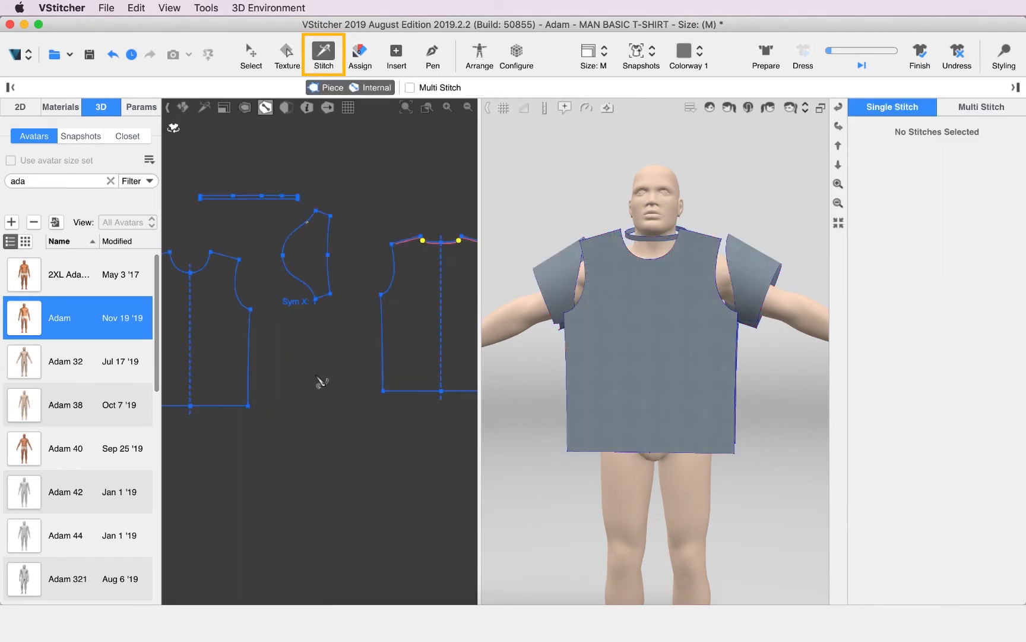
pyautogui.click(252, 376)
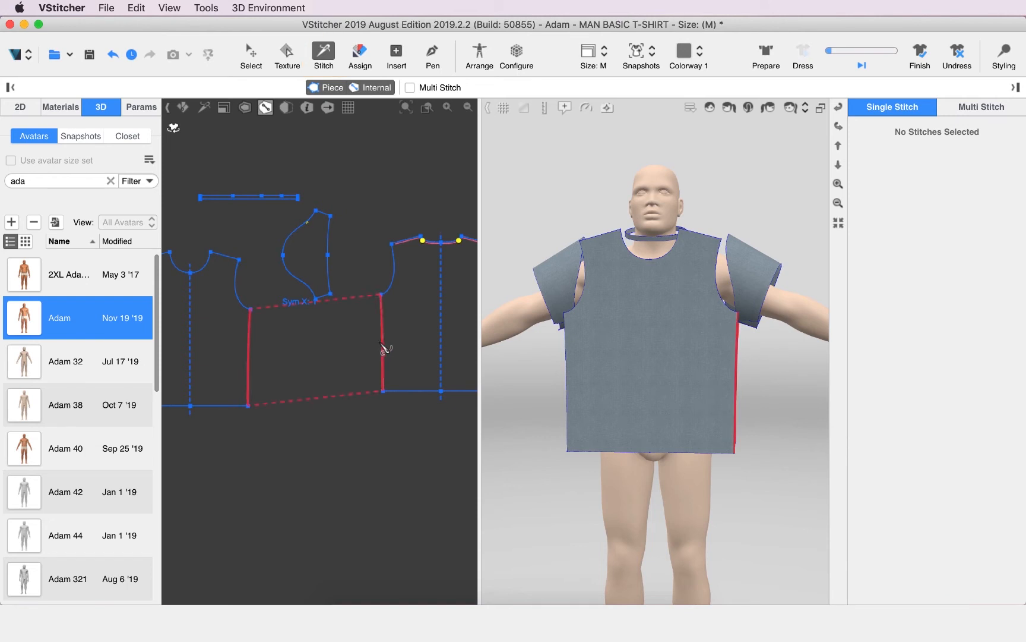
pyautogui.click(385, 348)
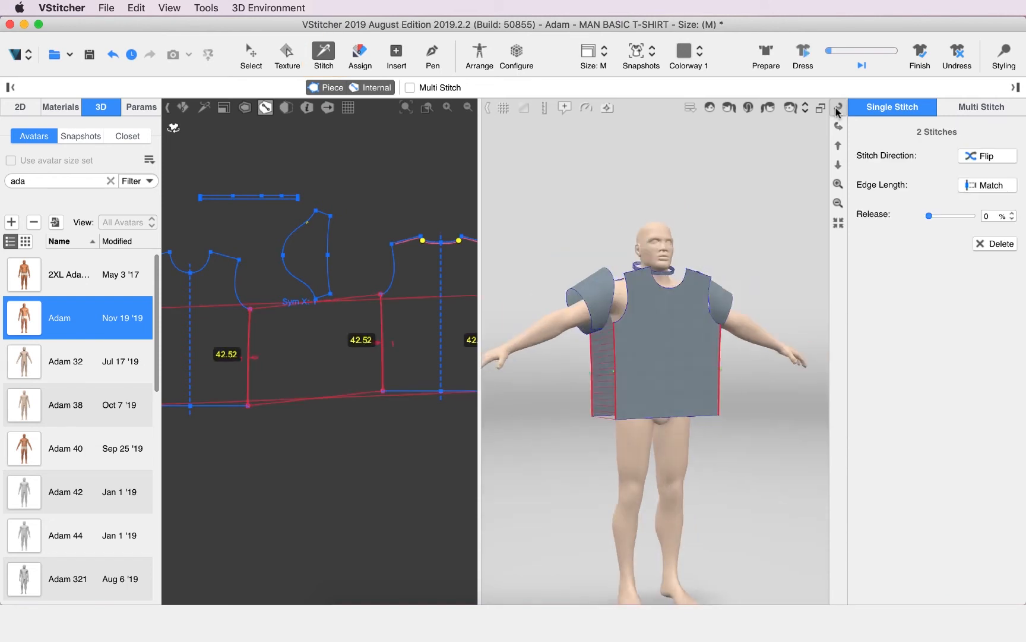
pyautogui.click(838, 107)
pyautogui.click(840, 126)
pyautogui.click(839, 110)
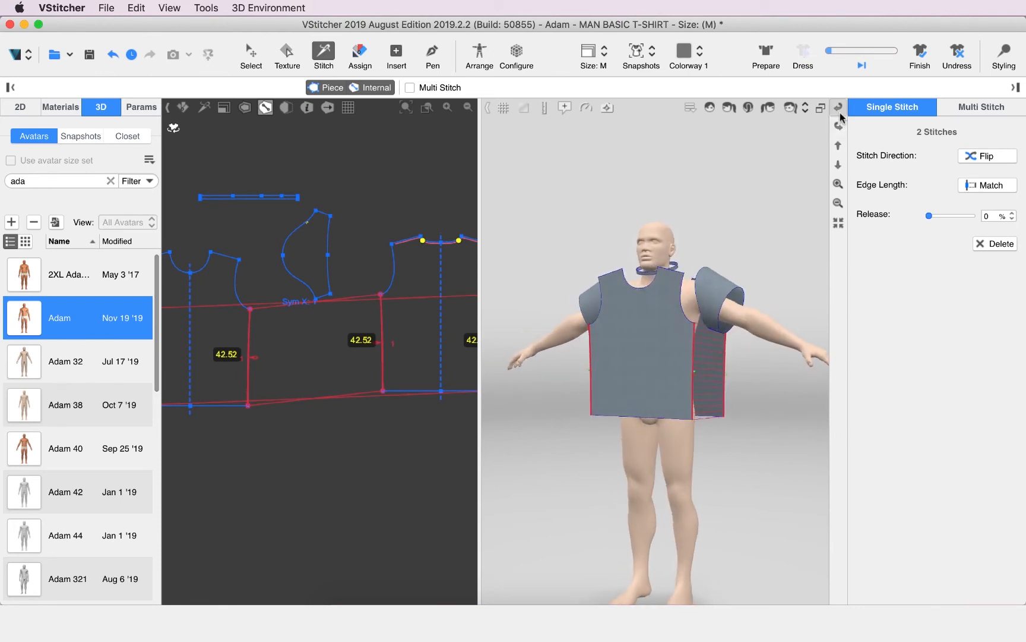
pyautogui.click(839, 127)
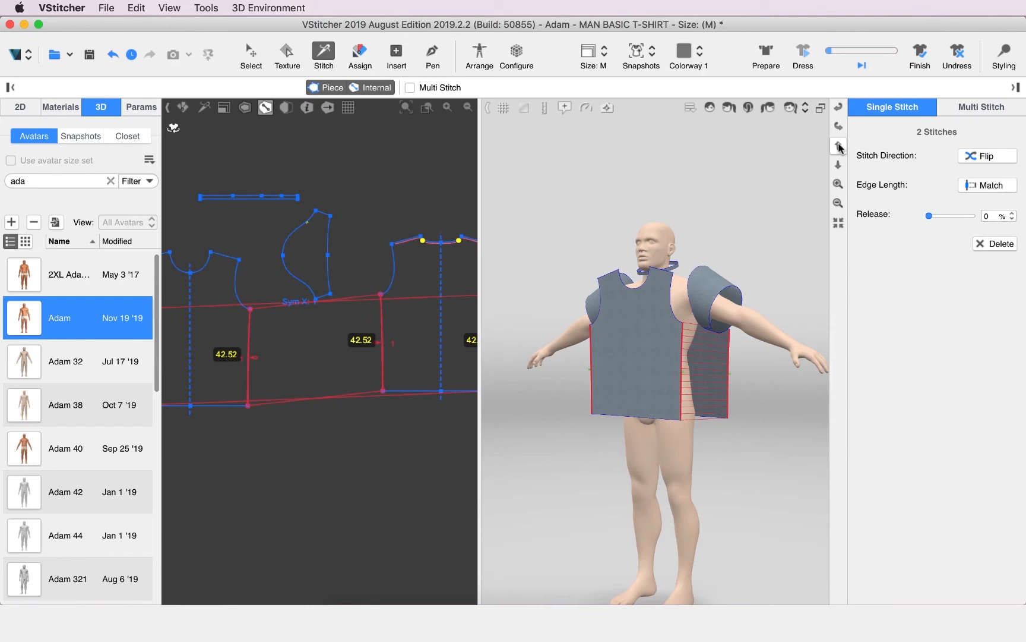
pyautogui.click(840, 147)
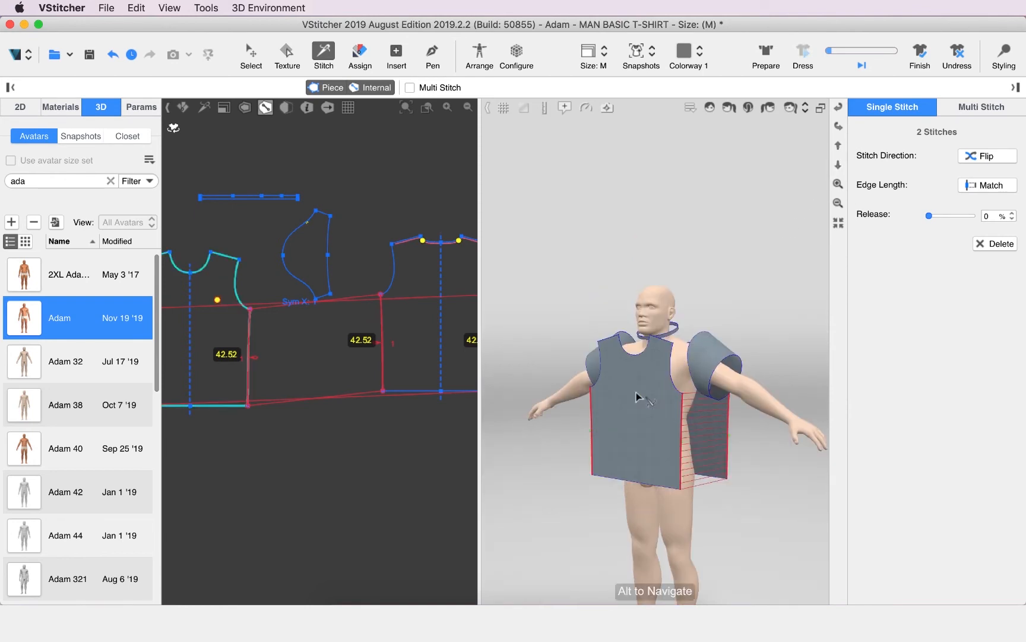
# Step: Stitch the Front piece's shoulder edge to the Back piece's shoulder edge on the avatar
pyautogui.rightClick(637, 392)
pyautogui.click(688, 391)
pyautogui.moveTo(753, 202); pyautogui.dragTo(703, 252)
pyautogui.moveTo(767, 277); pyautogui.dragTo(729, 291)
pyautogui.scroll(5, 734, 268)
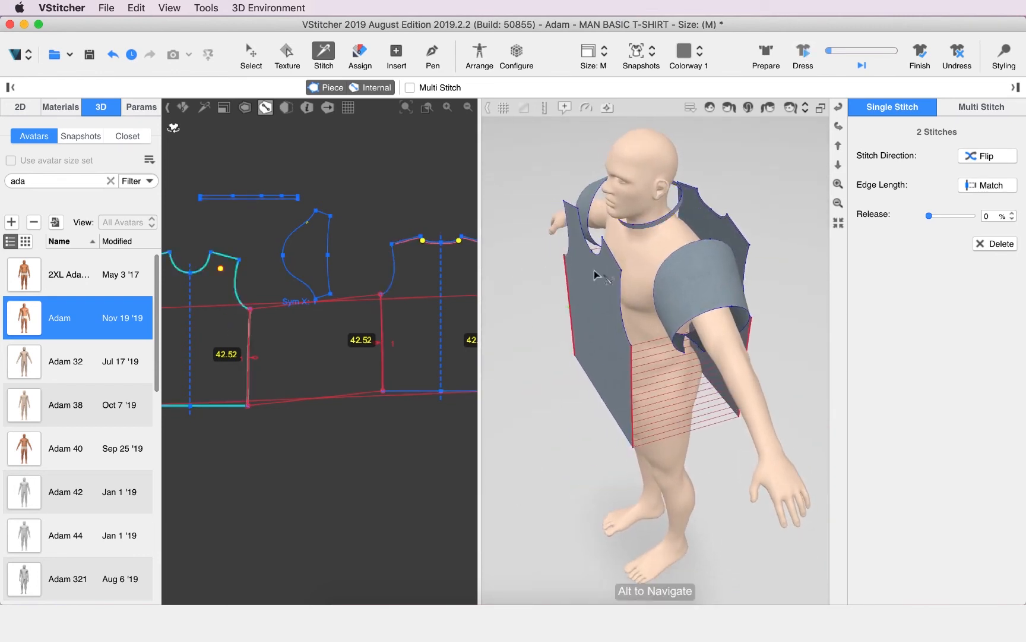
pyautogui.moveTo(544, 429); pyautogui.dragTo(596, 404)
pyautogui.scroll(5, 612, 250)
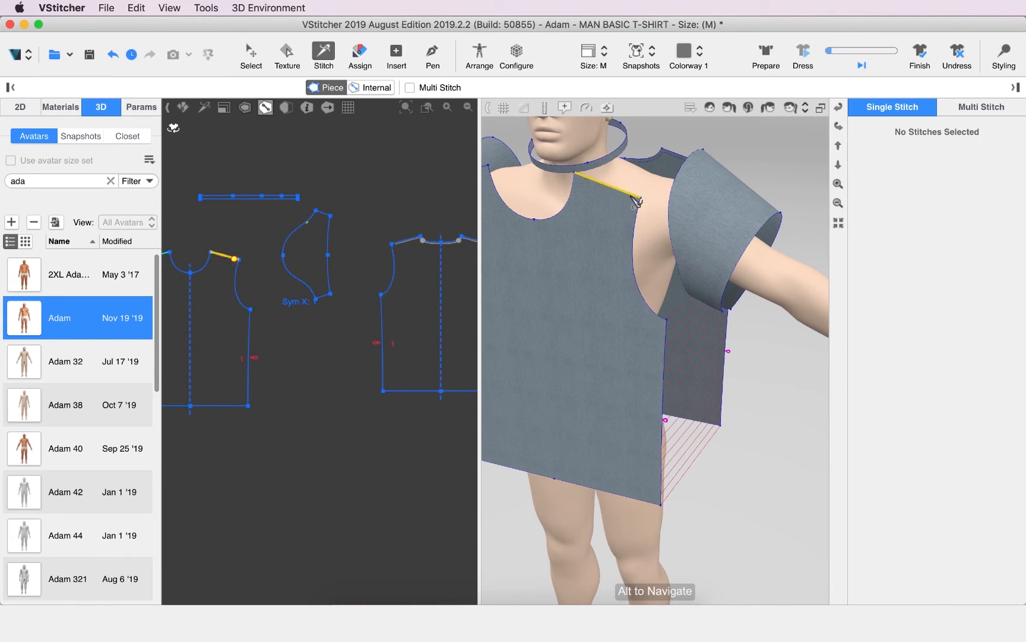
pyautogui.click(636, 201)
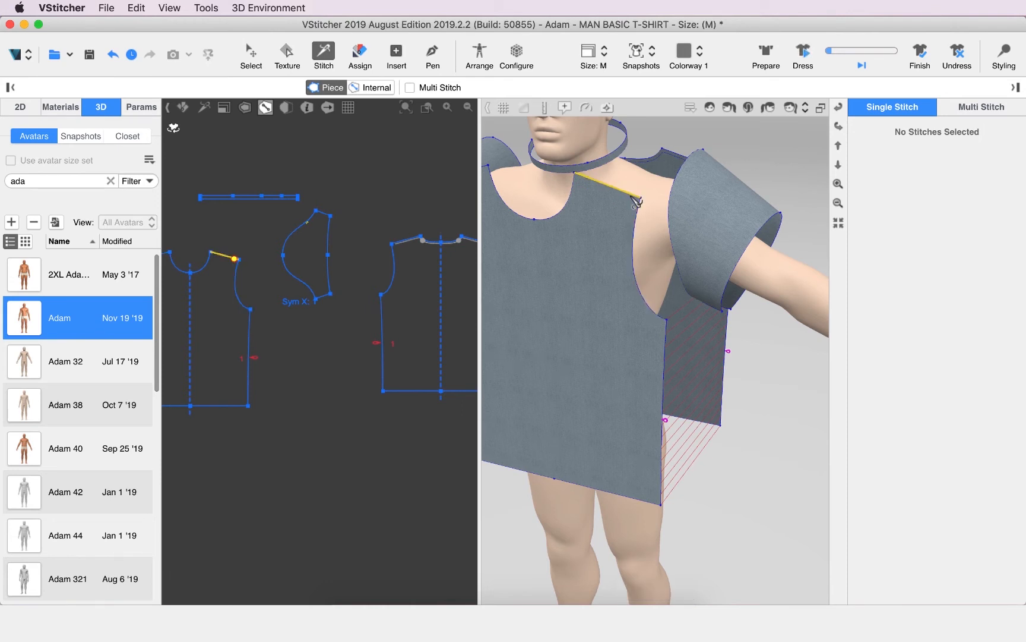
pyautogui.click(671, 160)
pyautogui.scroll(-5, 661, 181)
pyautogui.click(838, 107)
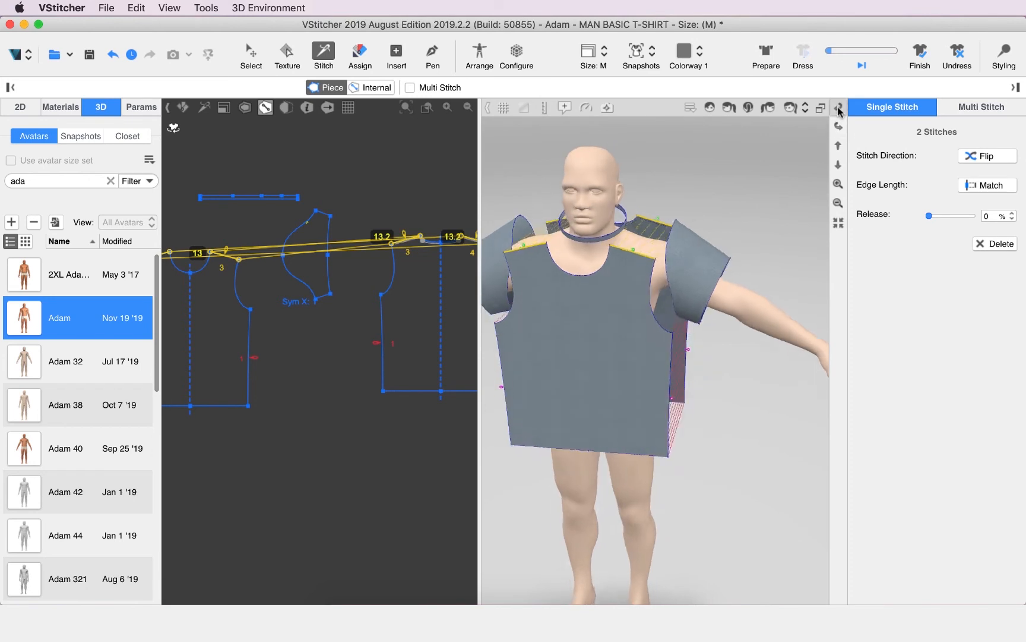
pyautogui.click(836, 128)
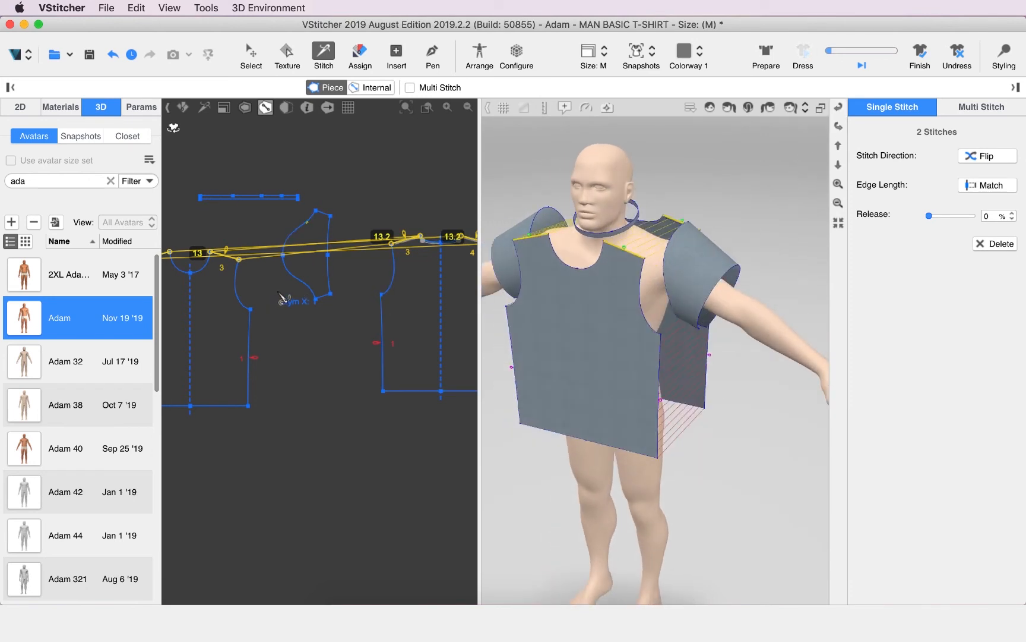
pyautogui.click(355, 165)
# Step: Start a Multi Stitch with the sleeve cap's front and back edges as the From side
pyautogui.scroll(2, 297, 291)
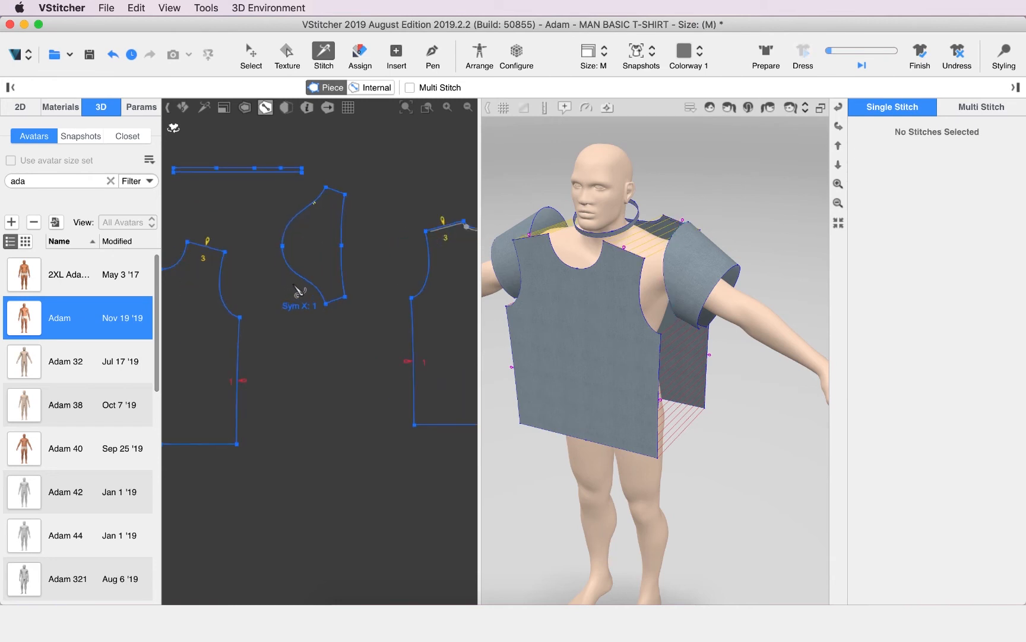
pyautogui.scroll(1, 298, 291)
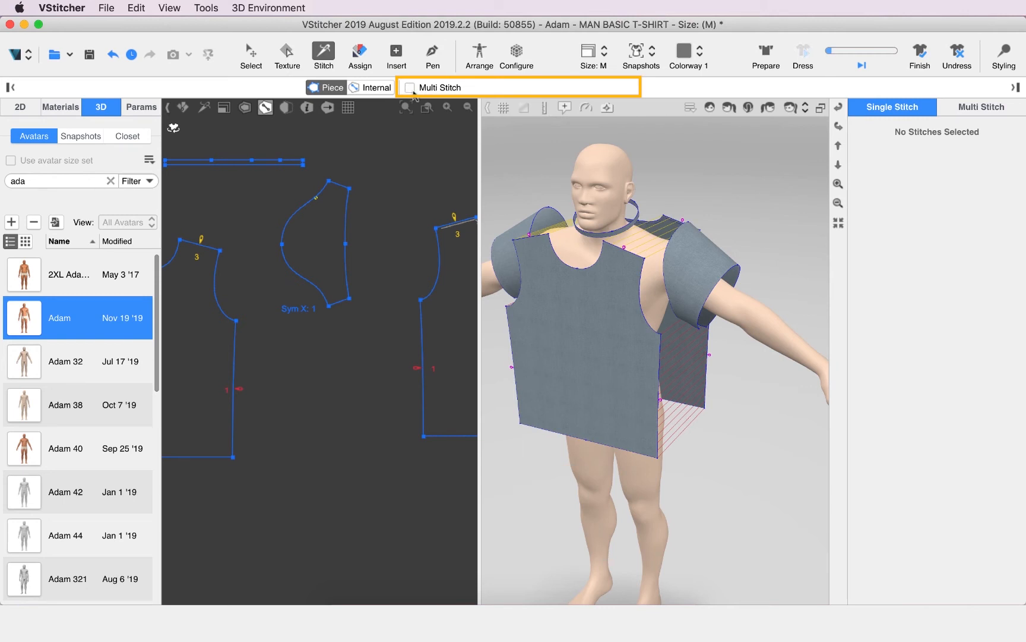
pyautogui.click(410, 88)
pyautogui.click(322, 291)
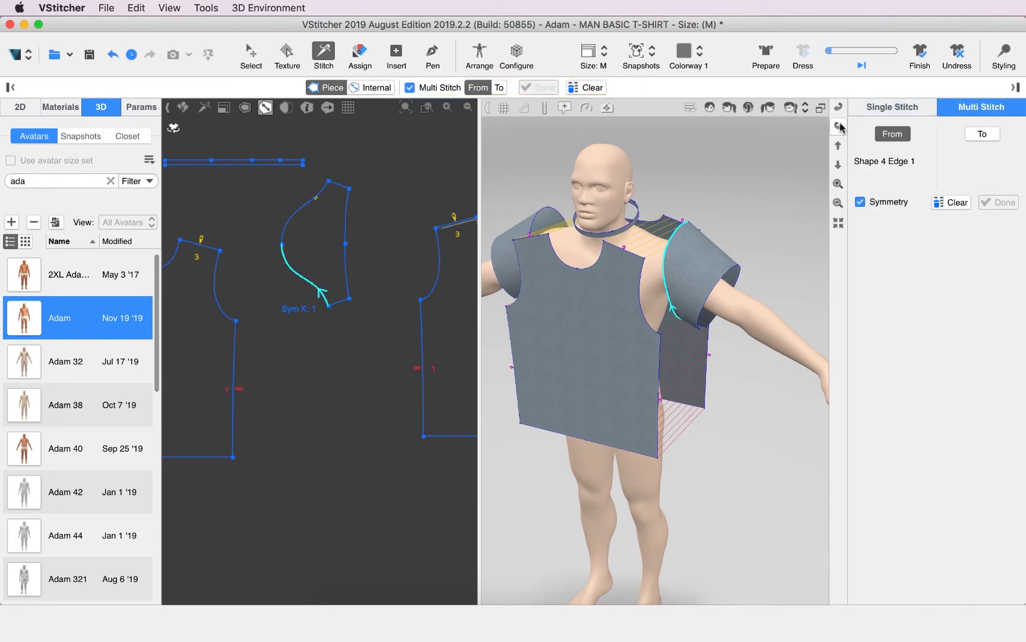
pyautogui.click(709, 262)
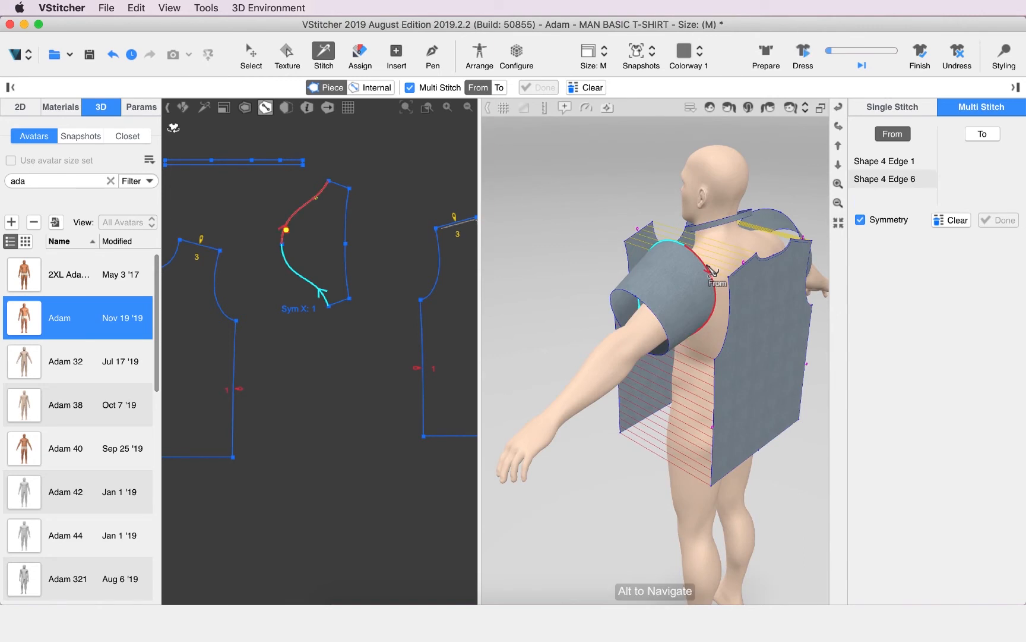
# Step: Set the front and back armhole edges as the To side and complete the sleeve's multi stitch
pyautogui.click(499, 90)
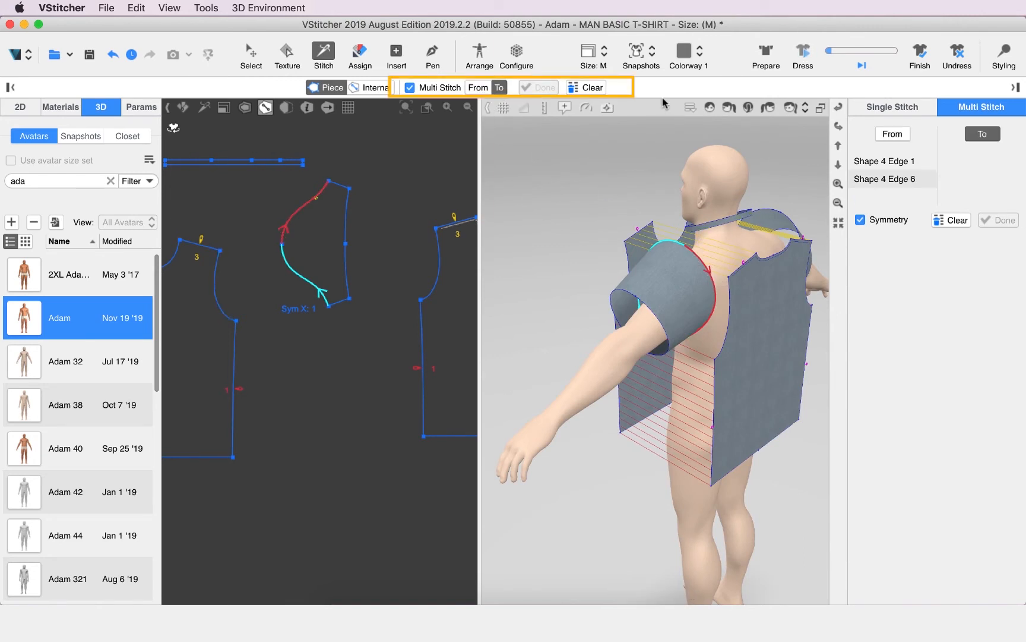
pyautogui.click(839, 107)
pyautogui.click(665, 337)
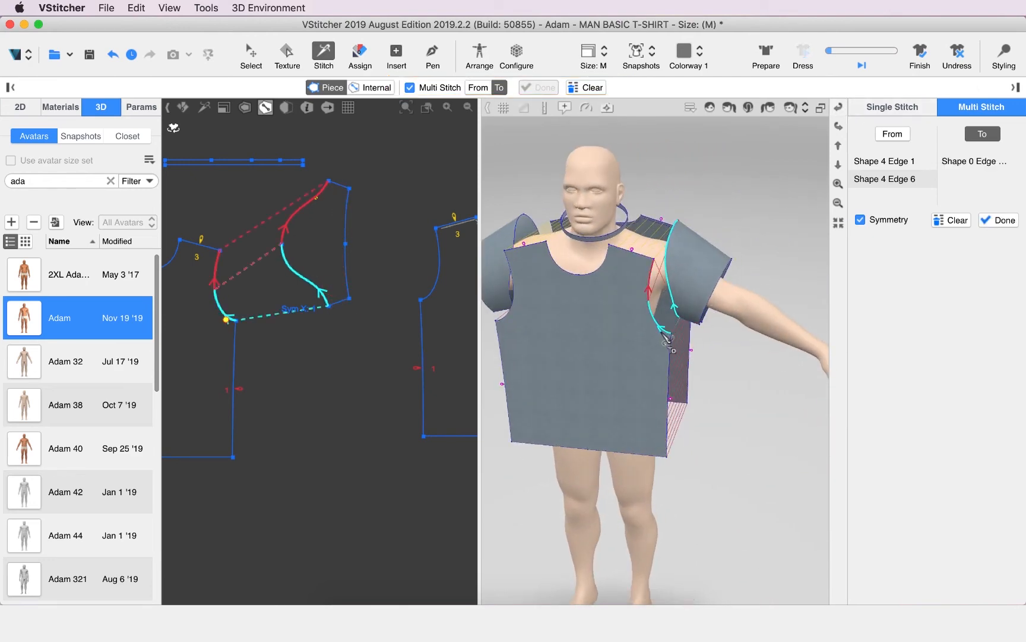
pyautogui.click(838, 126)
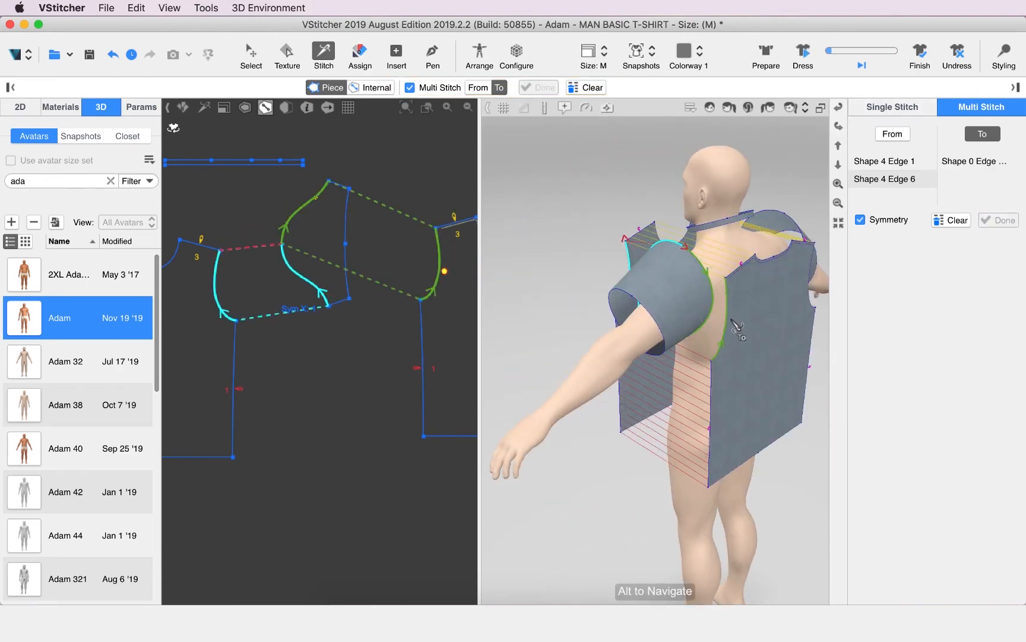
pyautogui.click(734, 300)
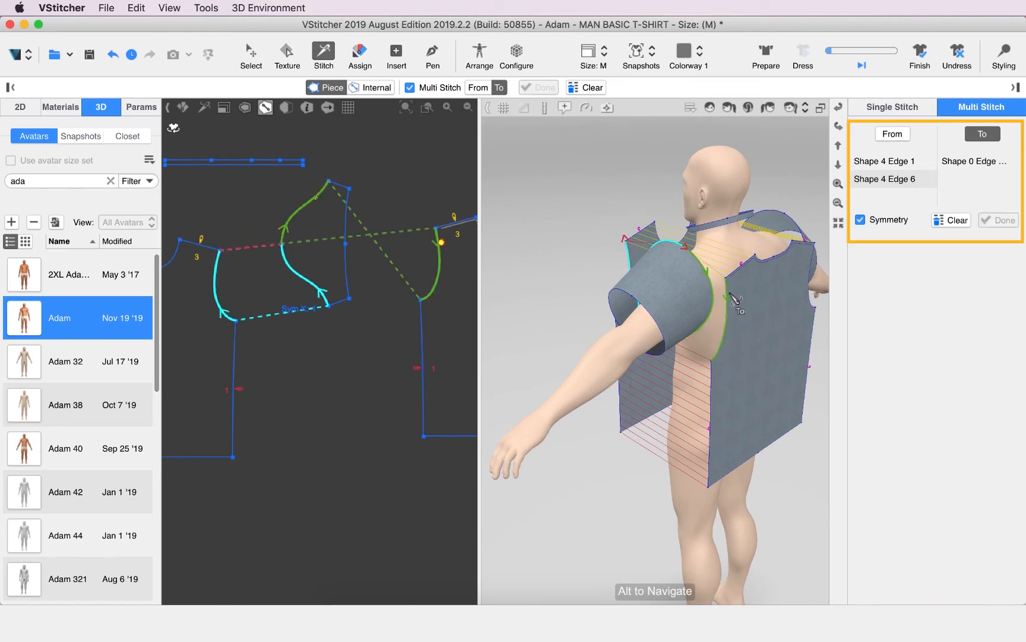
pyautogui.click(734, 300)
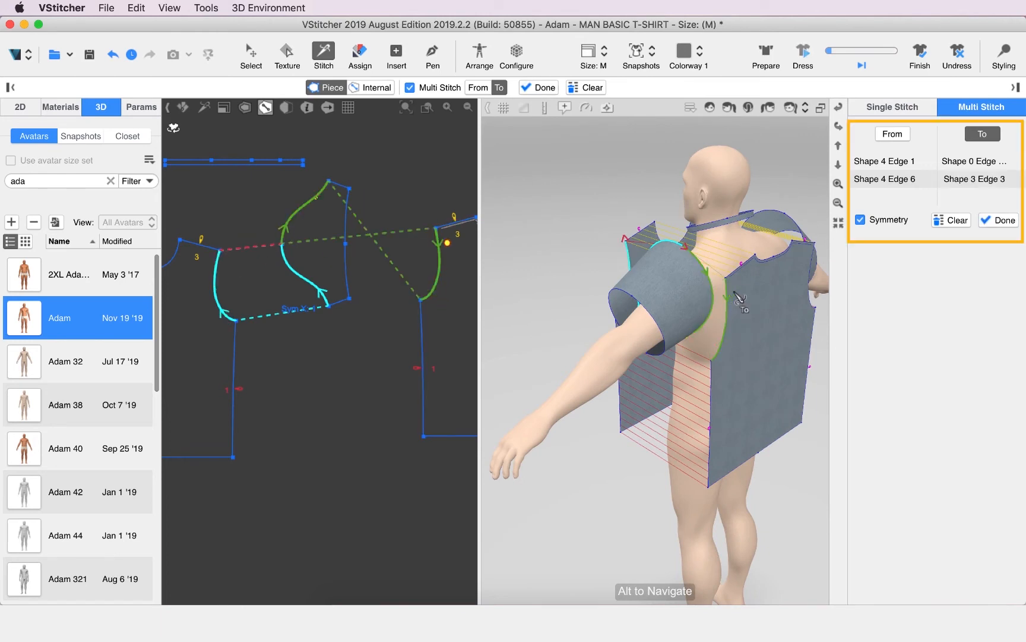
pyautogui.click(999, 220)
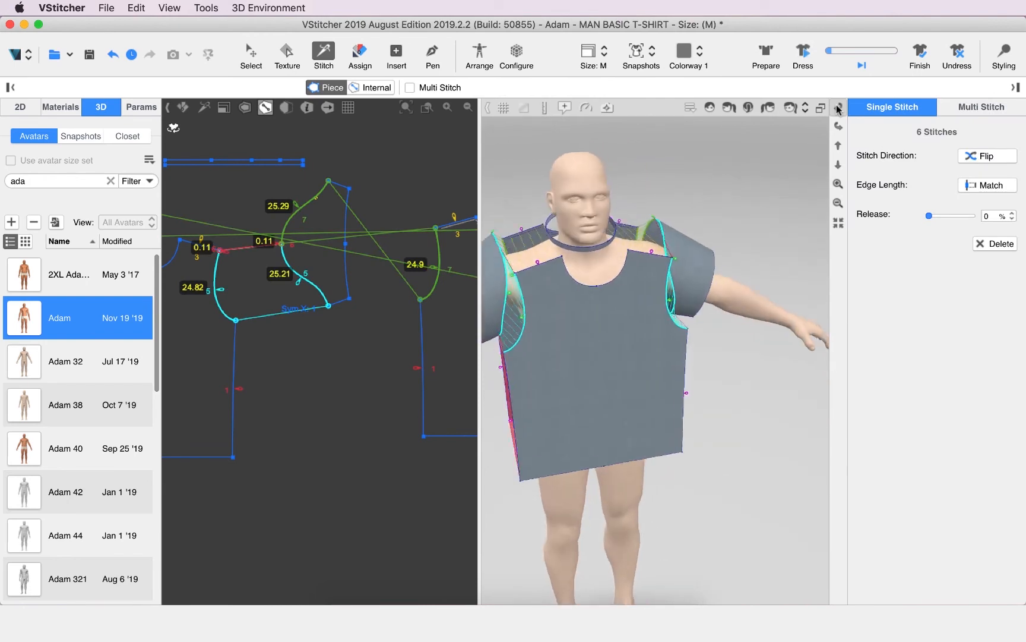
# Step: Start a Multi Stitch from the collar's lower edge to both halves of the Front piece's neckline
pyautogui.scroll(-2, 530, 318)
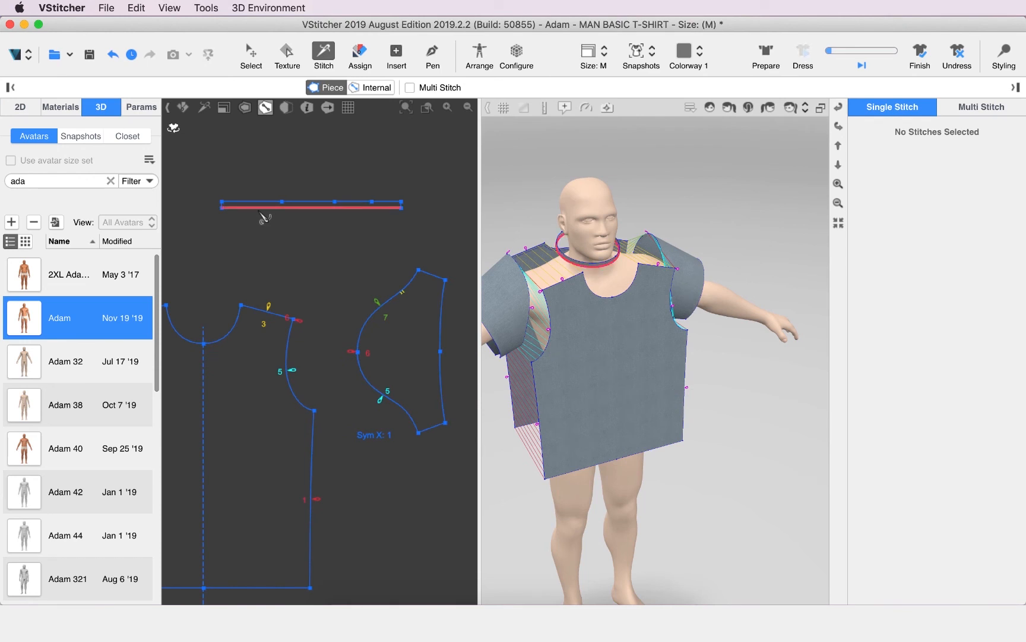
pyautogui.scroll(2, 262, 215)
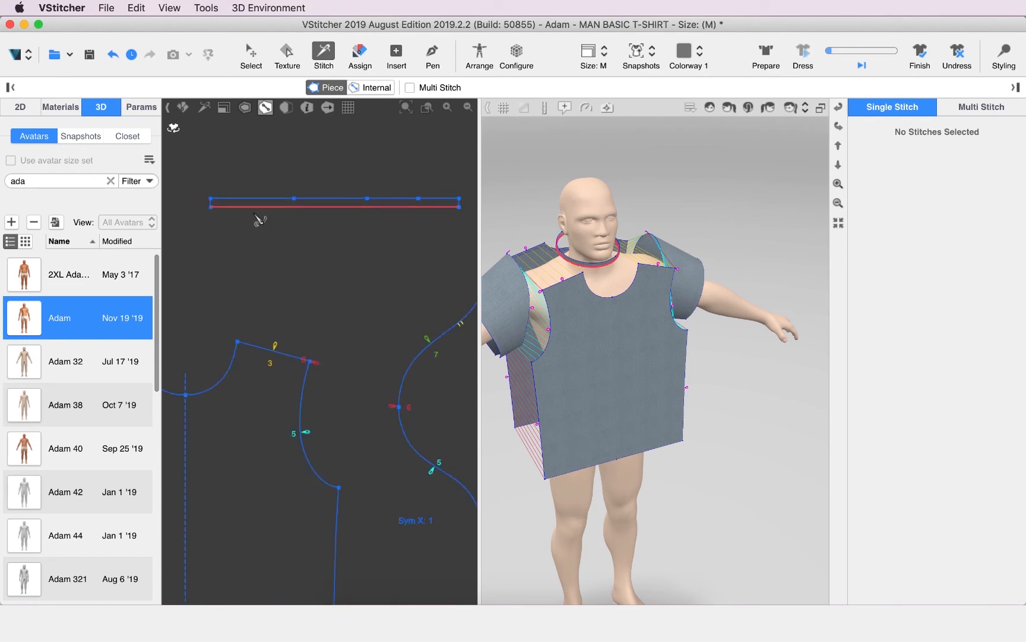
pyautogui.click(410, 87)
pyautogui.scroll(-3, 385, 215)
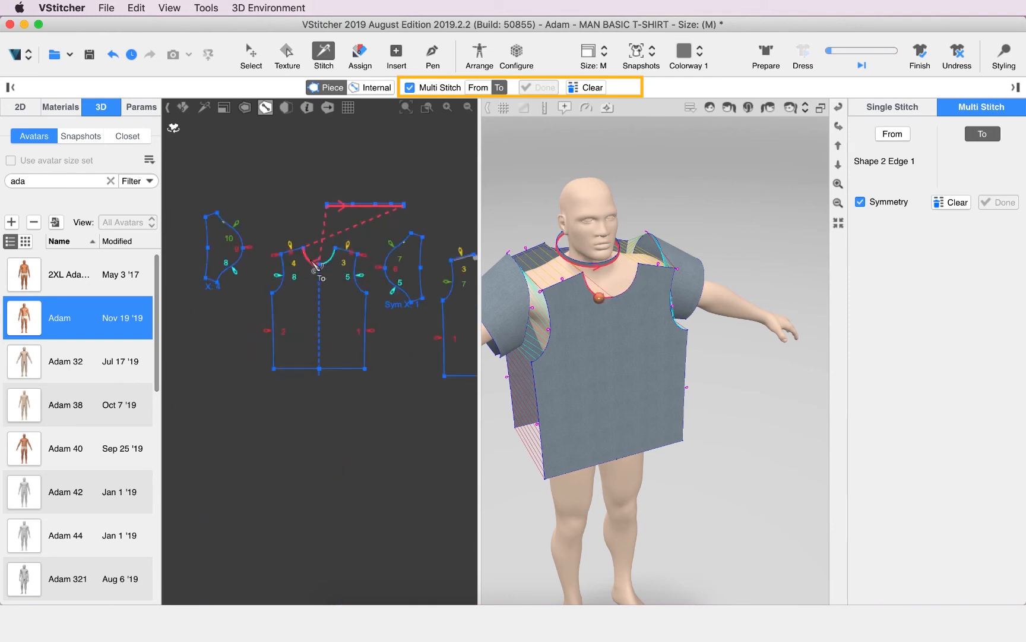
pyautogui.click(327, 265)
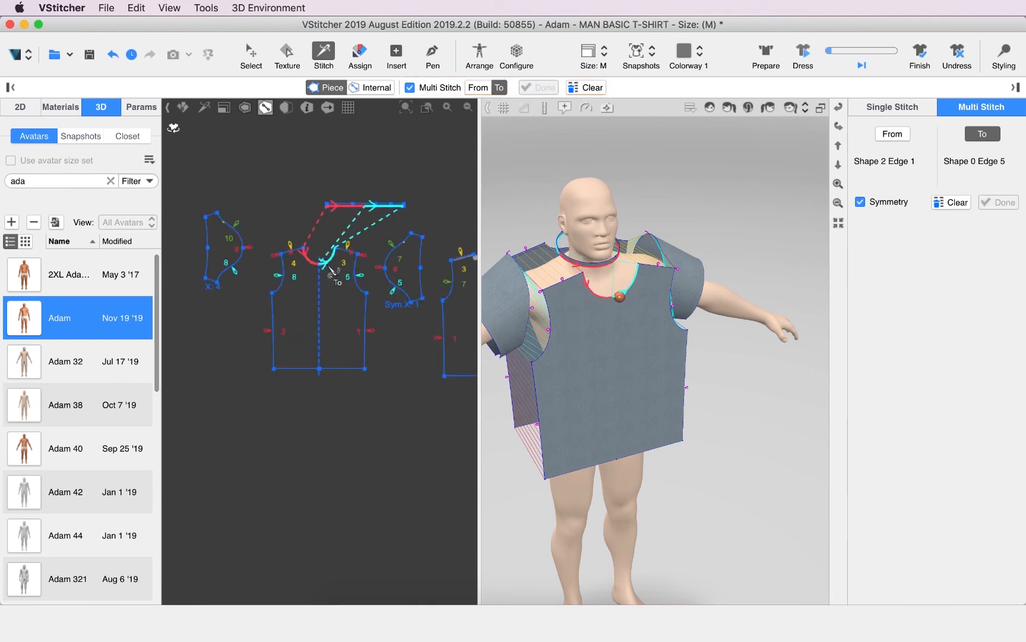
pyautogui.click(328, 265)
# Step: Add both halves of the Back piece's neckline to the To side and complete the collar's multi stitch
pyautogui.moveTo(350, 240); pyautogui.dragTo(217, 259, button='middle')
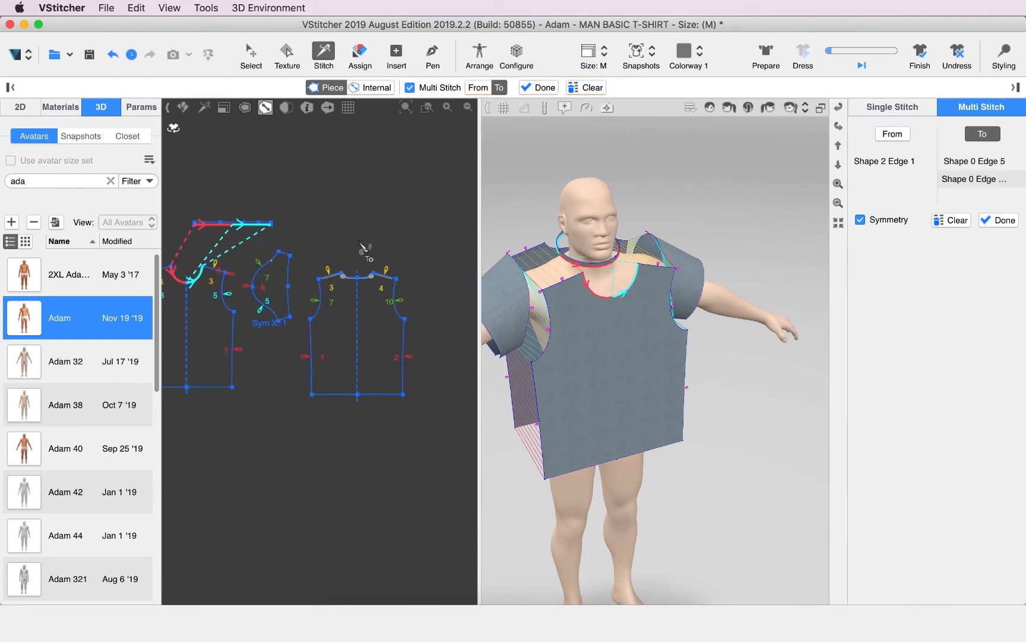
pyautogui.scroll(5, 363, 249)
pyautogui.click(320, 379)
pyautogui.click(372, 378)
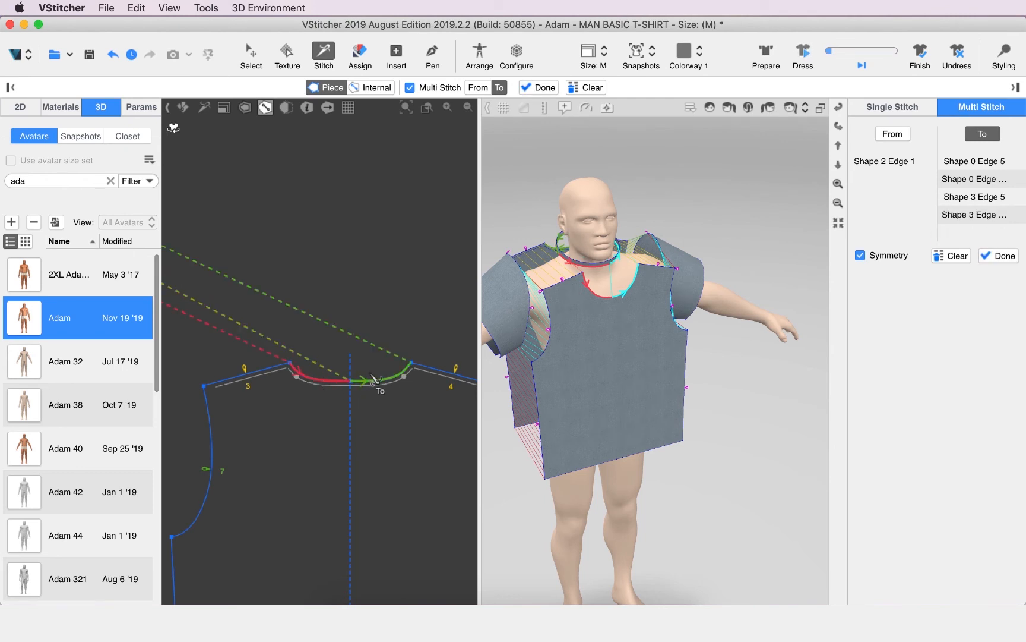
pyautogui.scroll(-5, 398, 241)
pyautogui.click(542, 88)
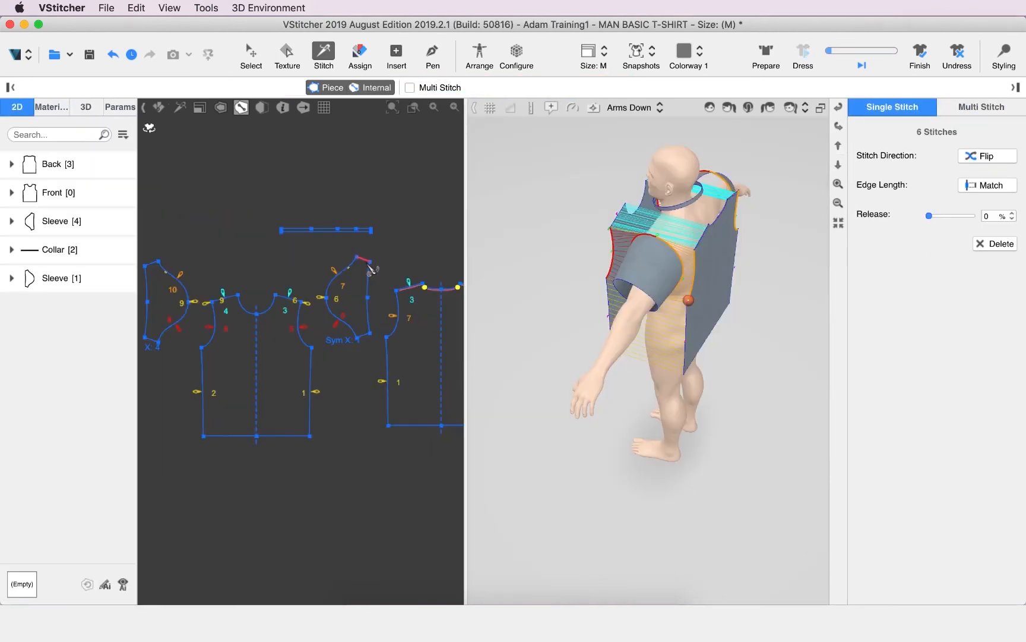
# Step: Stitch the sleeve's two short underarm edges together to close the sleeve
pyautogui.click(367, 264)
pyautogui.scroll(5, 360, 335)
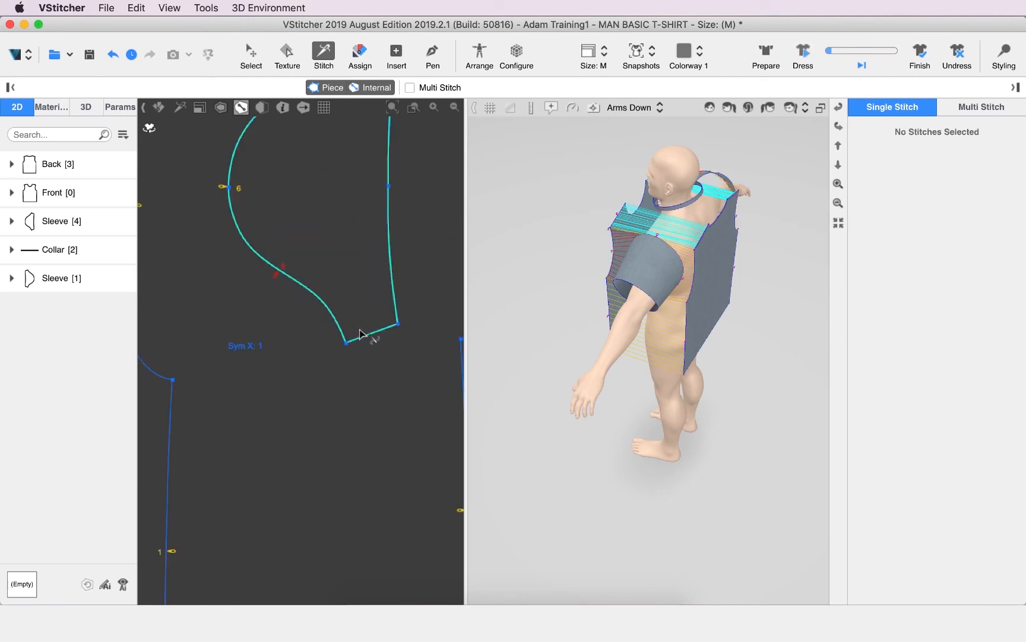
pyautogui.click(370, 340)
pyautogui.moveTo(357, 376); pyautogui.dragTo(330, 516, button='middle')
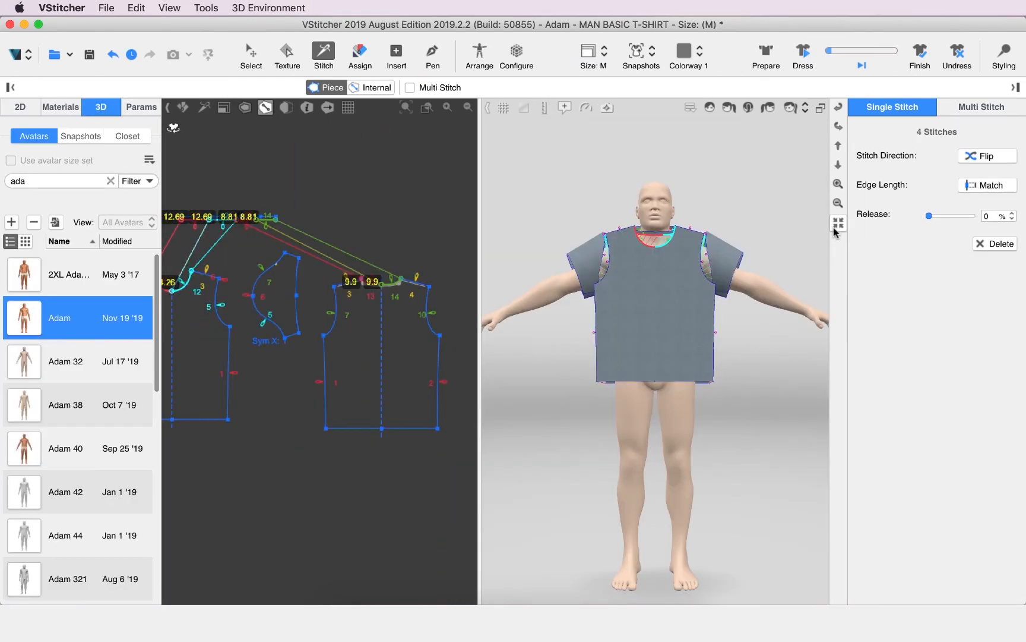
# Step: Dress the stitched T-shirt on the avatar and return to the Select tool
pyautogui.click(804, 58)
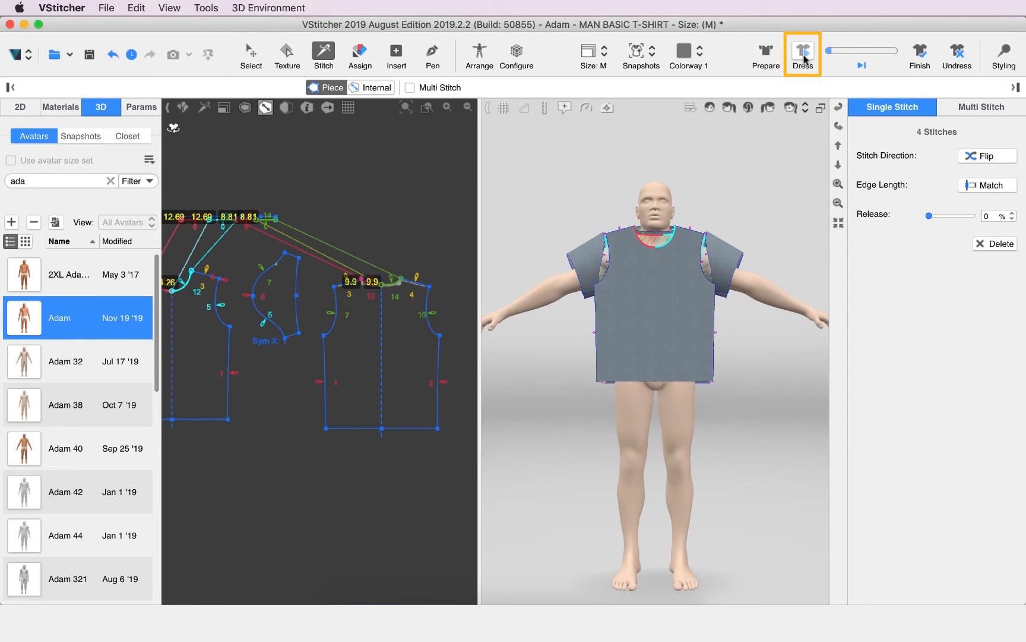
pyautogui.click(250, 56)
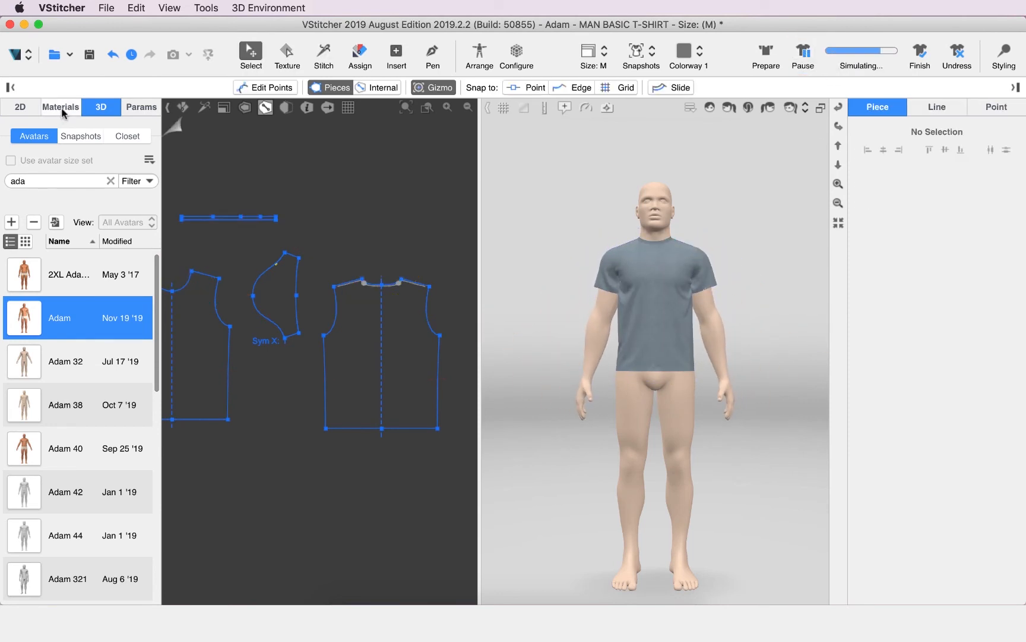
# Step: Browse the materials library and add the French Terry 288g fabric from Knits to the garment
pyautogui.click(61, 108)
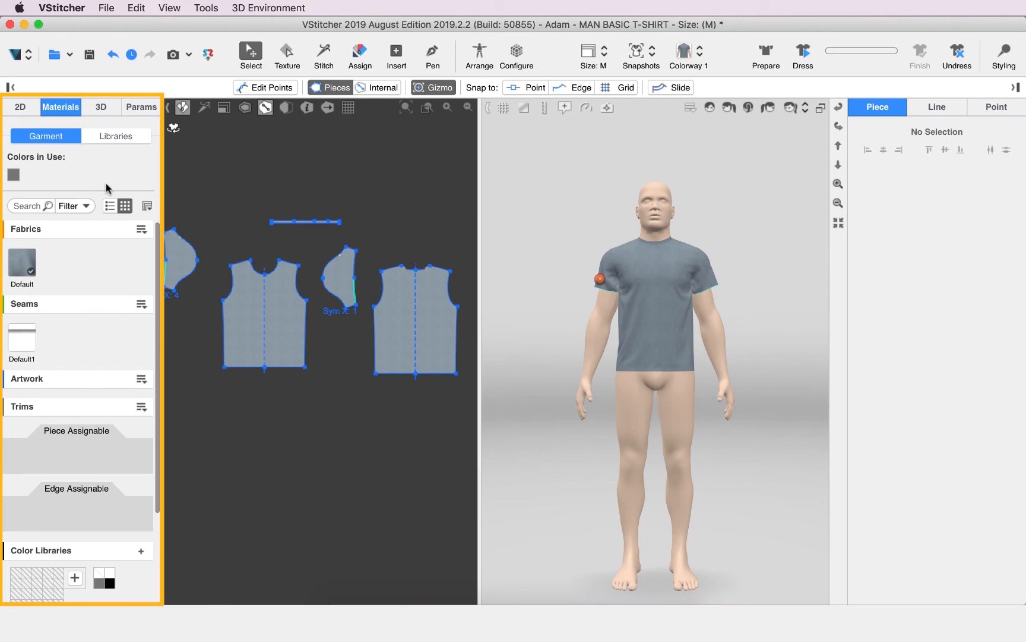
pyautogui.click(118, 136)
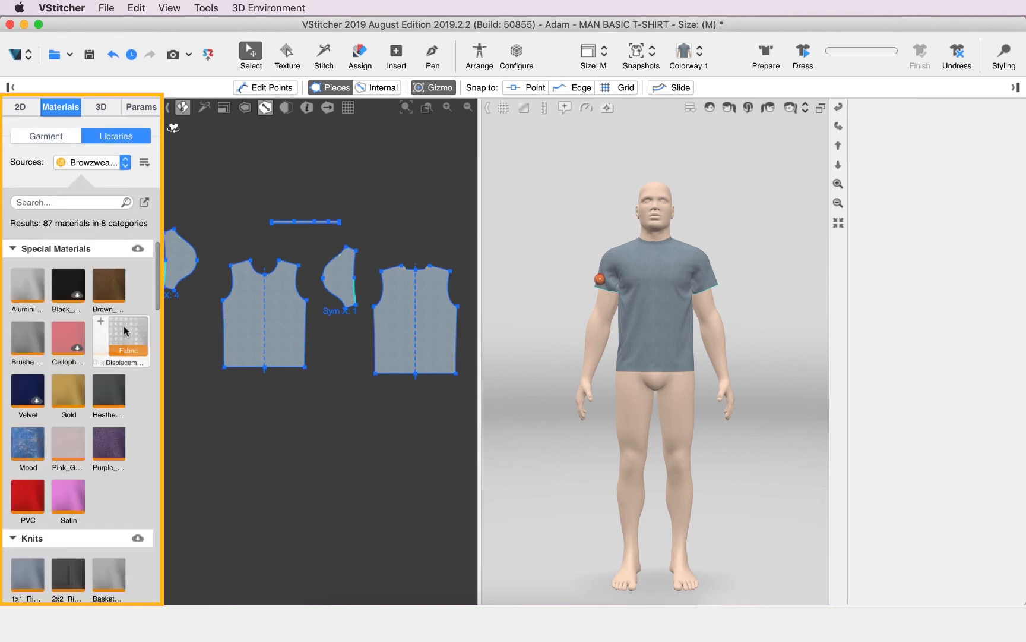
pyautogui.scroll(-5, 122, 493)
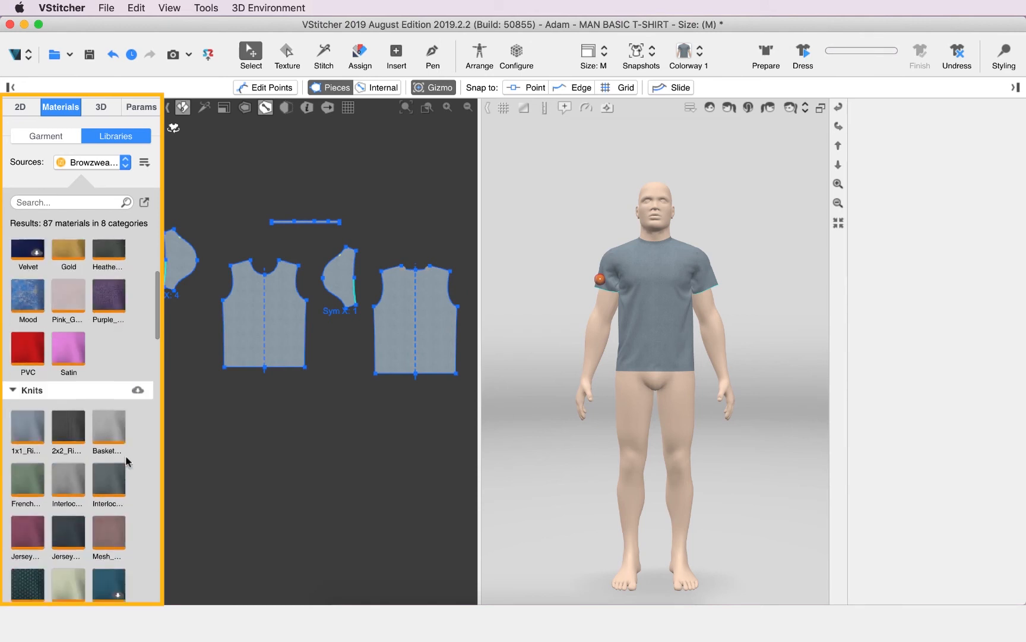
pyautogui.scroll(-15, 138, 383)
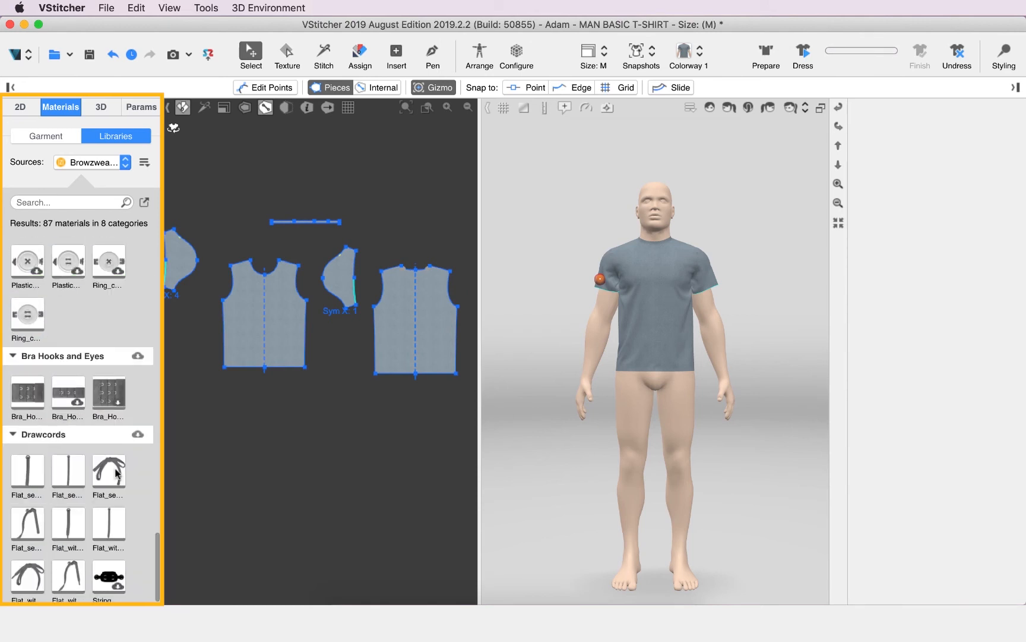
pyautogui.scroll(15, 117, 473)
pyautogui.moveTo(60, 423)
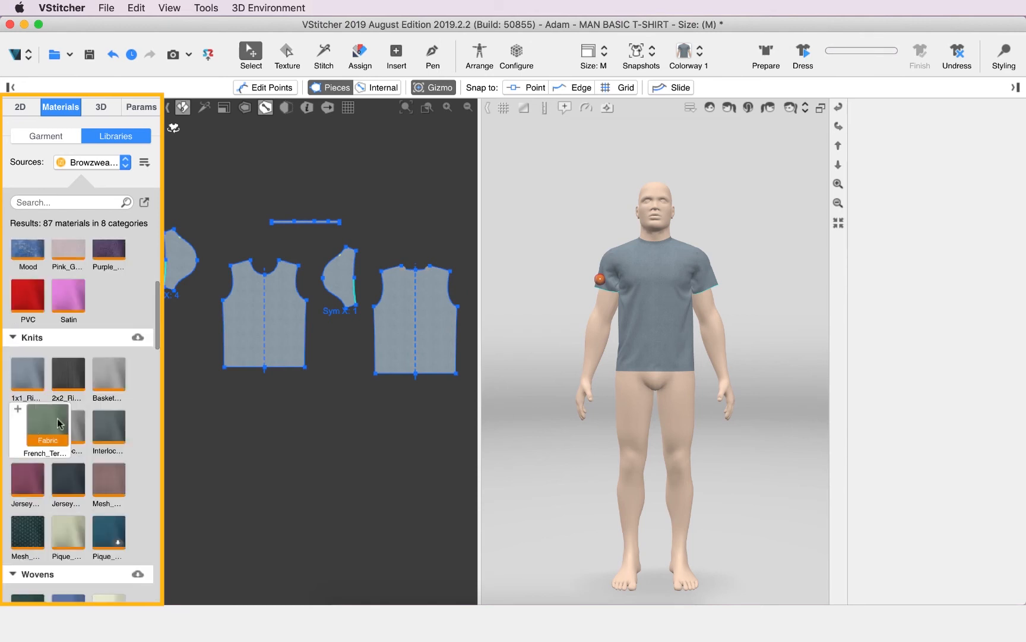
pyautogui.click(19, 411)
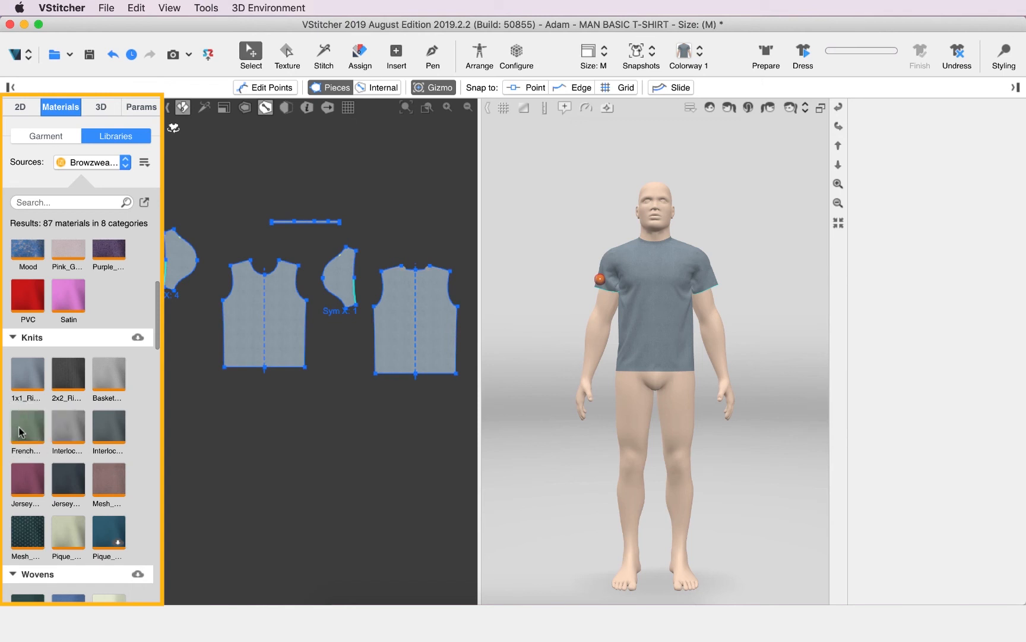
pyautogui.click(54, 138)
pyautogui.moveTo(64, 273)
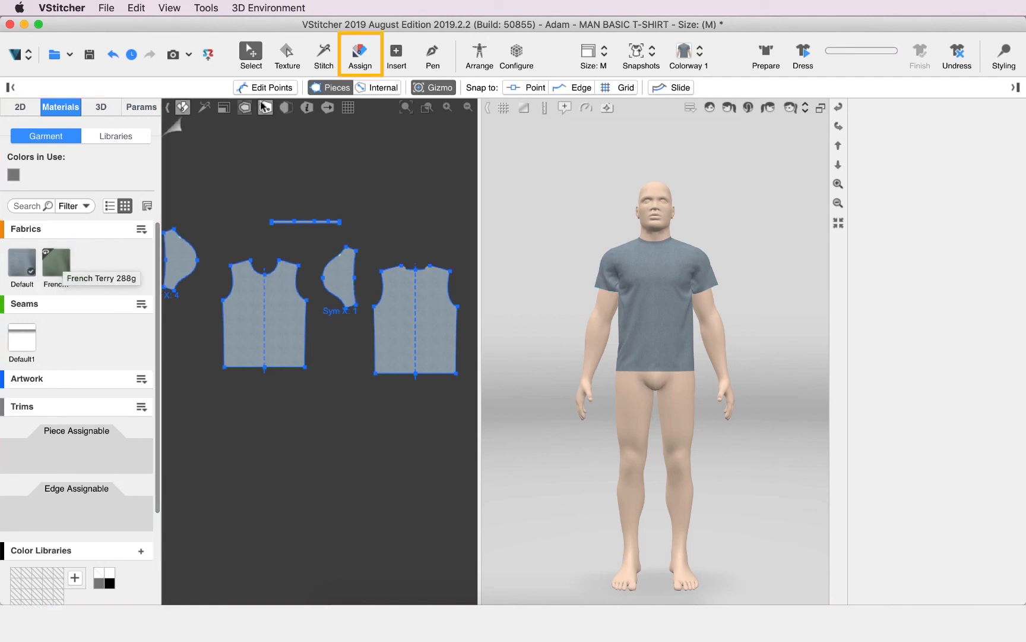
# Step: Assign the French Terry 288g fabric to the Front, Back, both Sleeve pieces and the Collar
pyautogui.click(359, 53)
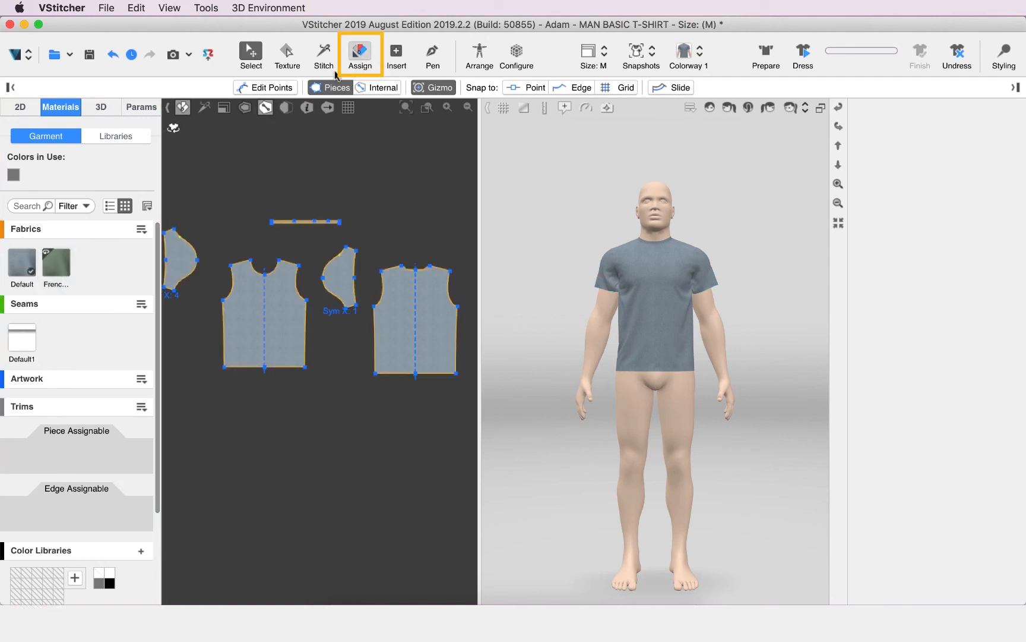
pyautogui.click(57, 262)
pyautogui.click(300, 320)
pyautogui.click(413, 336)
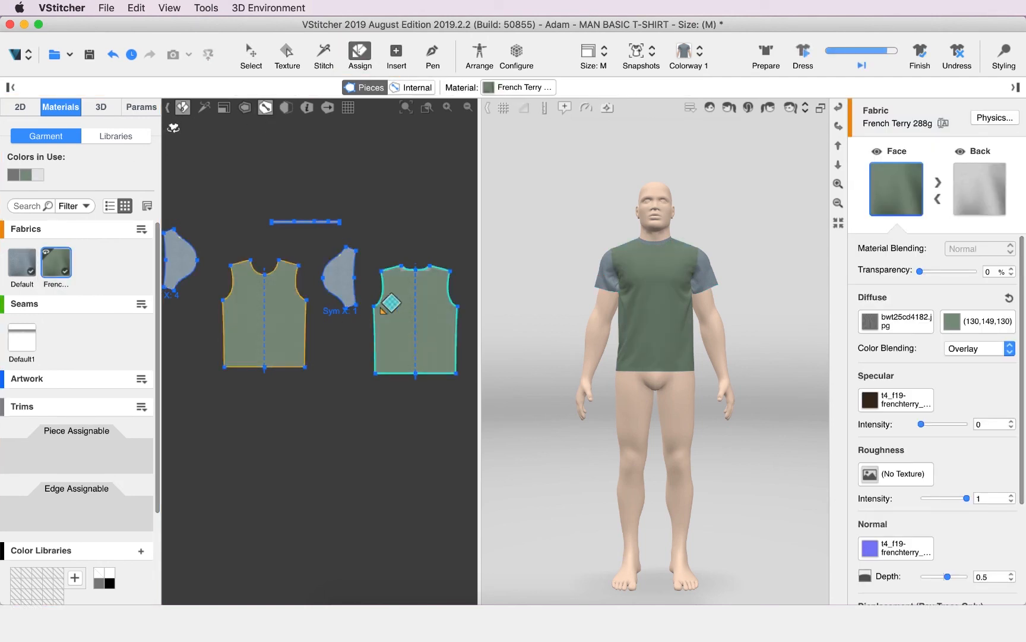
pyautogui.click(342, 279)
pyautogui.click(175, 250)
pyautogui.scroll(5, 294, 219)
pyautogui.click(289, 248)
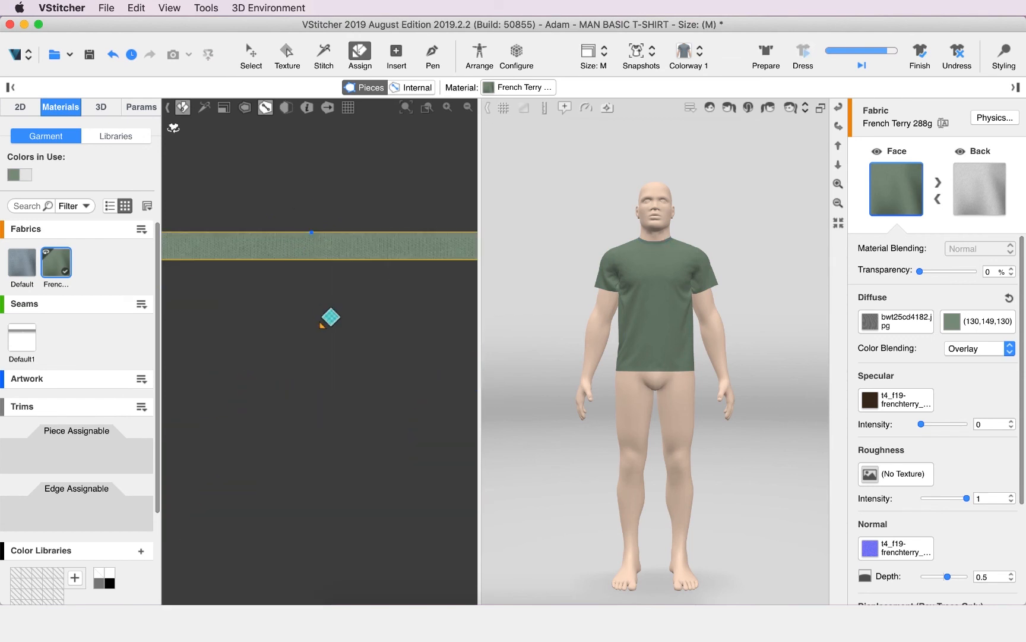
pyautogui.scroll(-5, 324, 328)
pyautogui.scroll(-2, 326, 331)
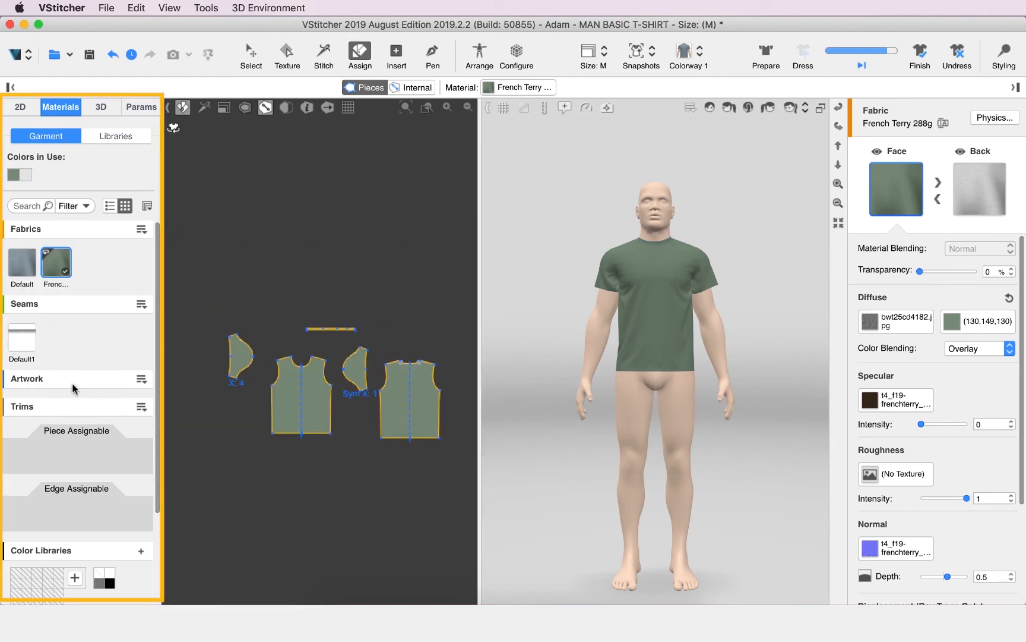
# Step: Add Artboard 1.png from the class 8 folder as artwork and place it on the lower part of the Front piece
pyautogui.click(142, 379)
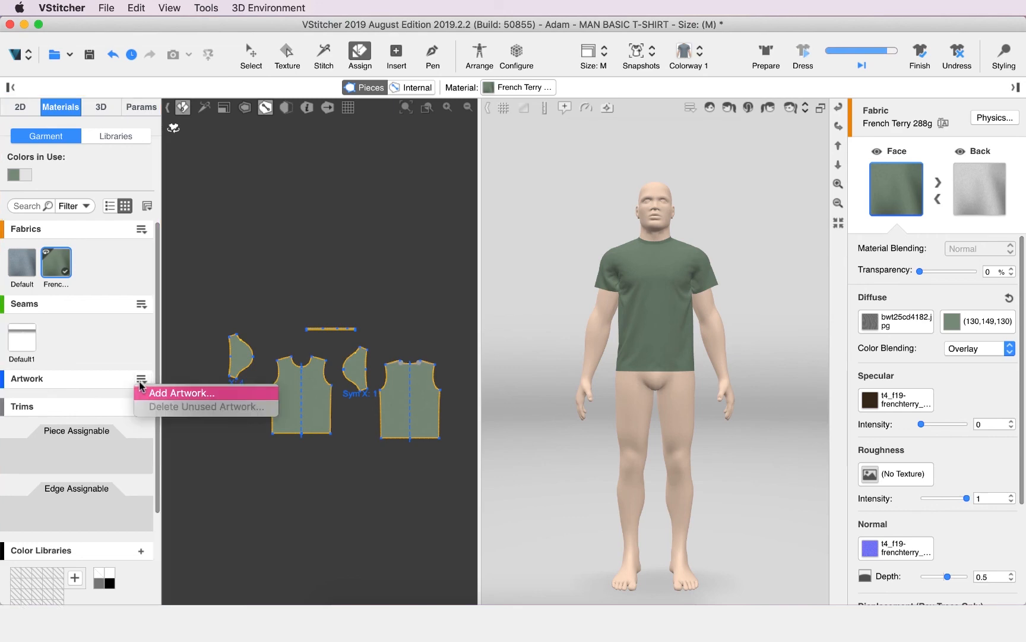
pyautogui.click(154, 393)
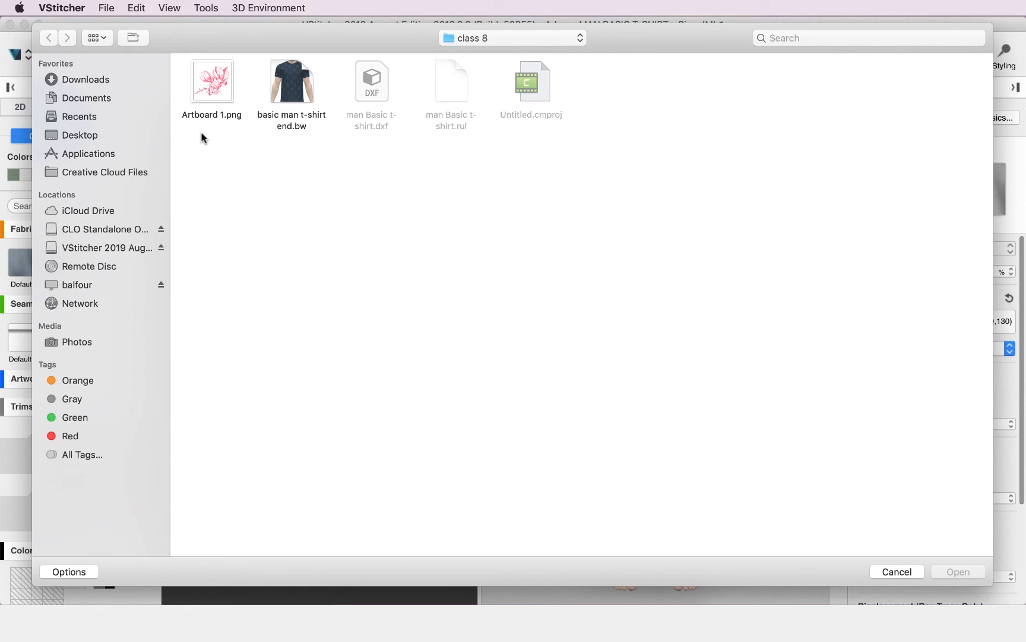
pyautogui.click(214, 89)
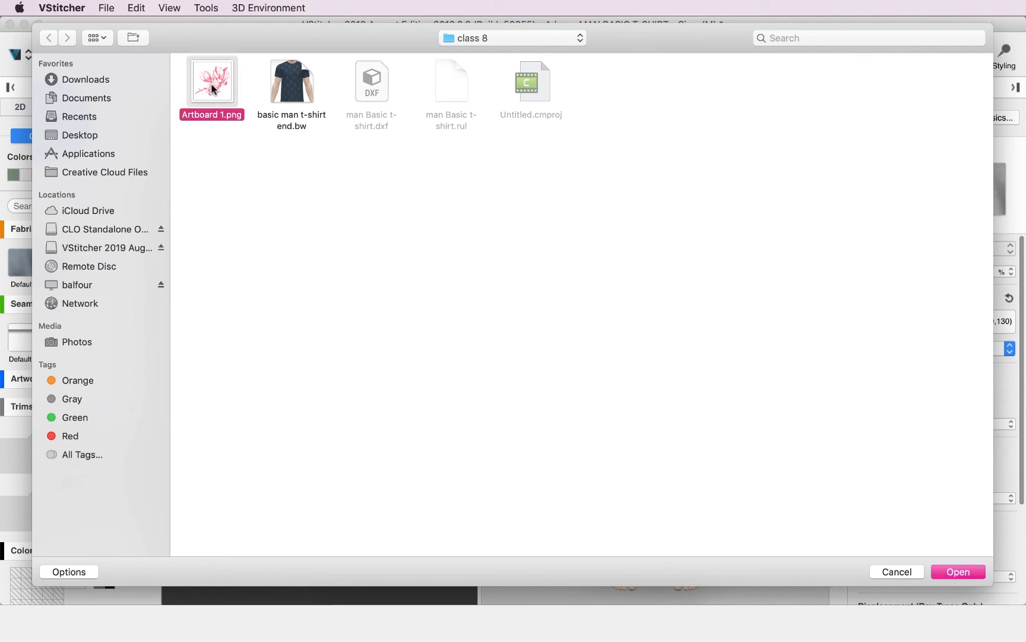
pyautogui.doubleClick(214, 90)
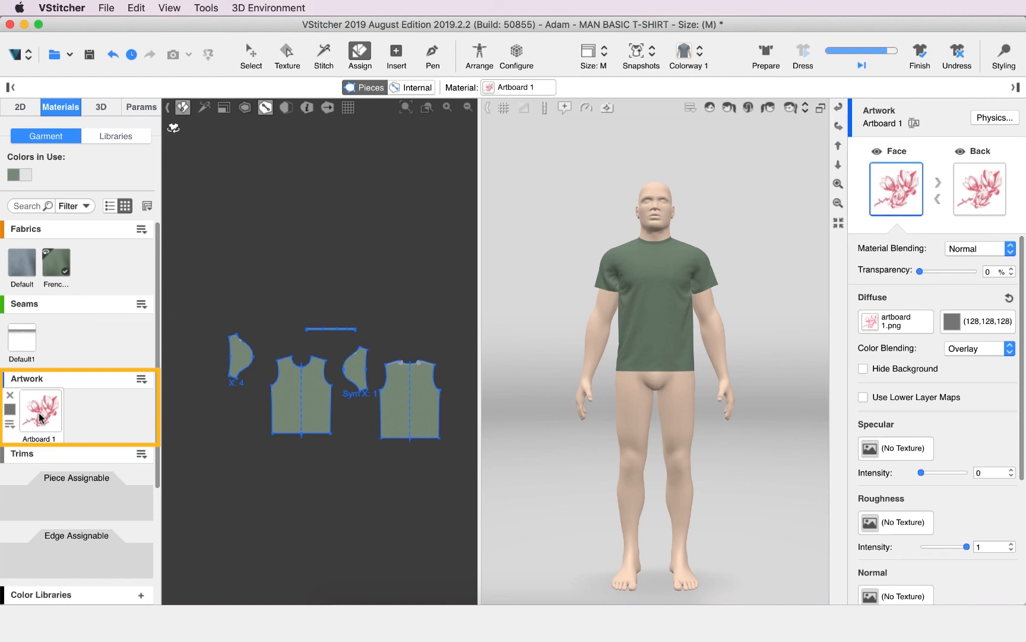
pyautogui.moveTo(40, 418); pyautogui.dragTo(325, 408)
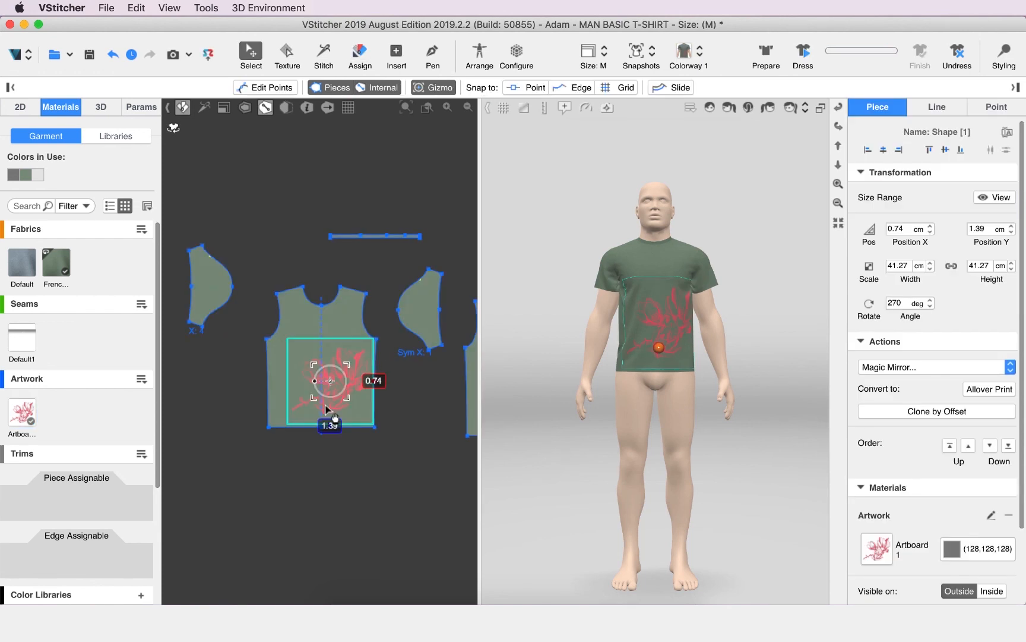
# Step: Check the artwork's material properties and convert the placed Artboard 1 shape on the Front piece to an allover print
pyautogui.click(33, 413)
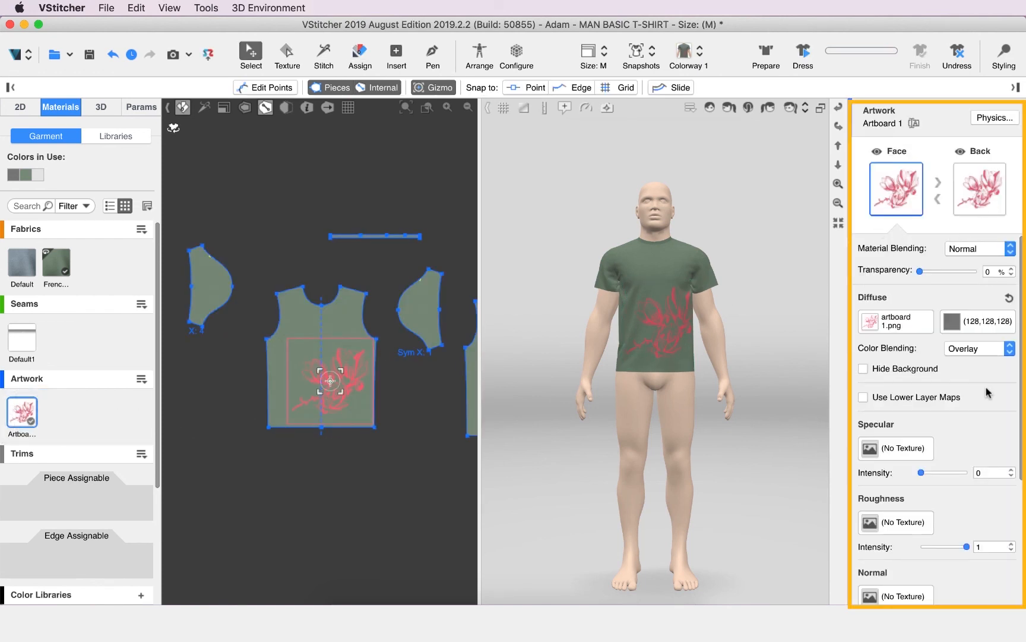
pyautogui.scroll(-5, 929, 349)
pyautogui.scroll(5, 921, 401)
pyautogui.click(346, 416)
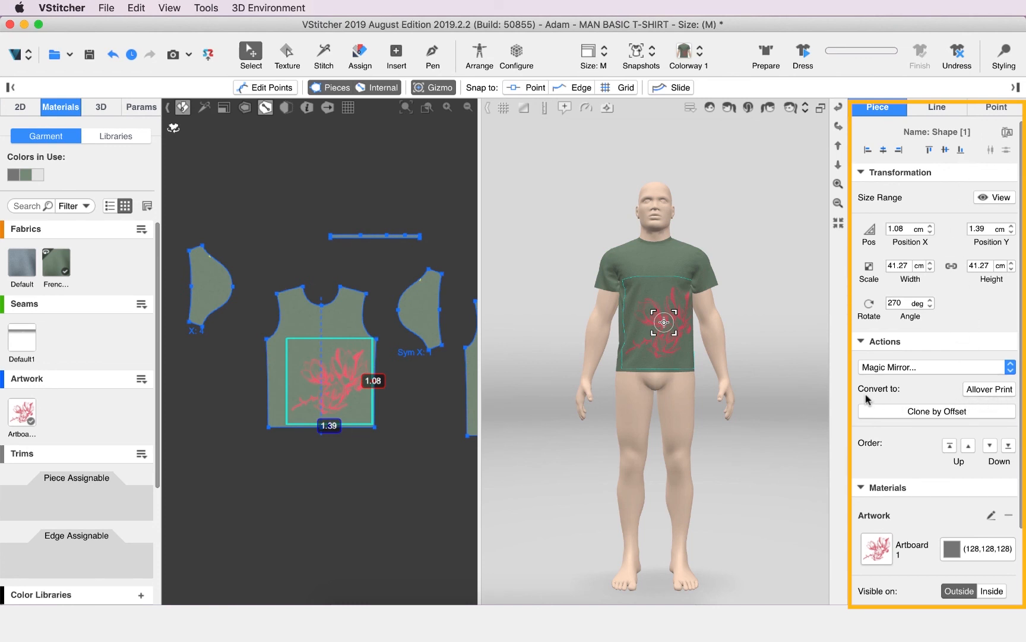
pyautogui.click(1003, 390)
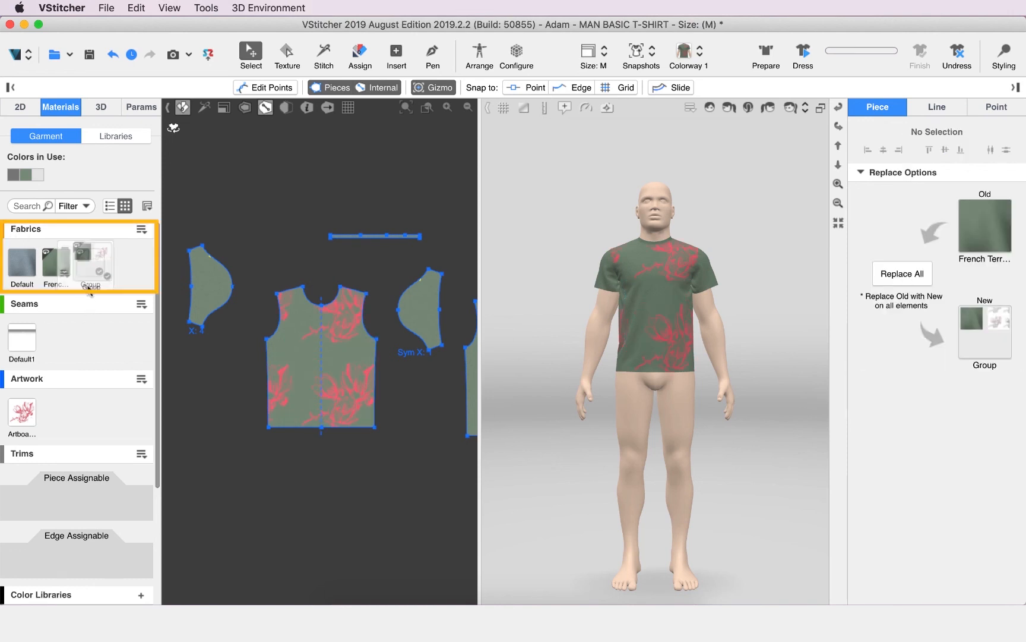
# Step: With the Texture tool, shrink the allover print on the Front piece to small repeats, finishing with a slight enlargement
pyautogui.click(92, 266)
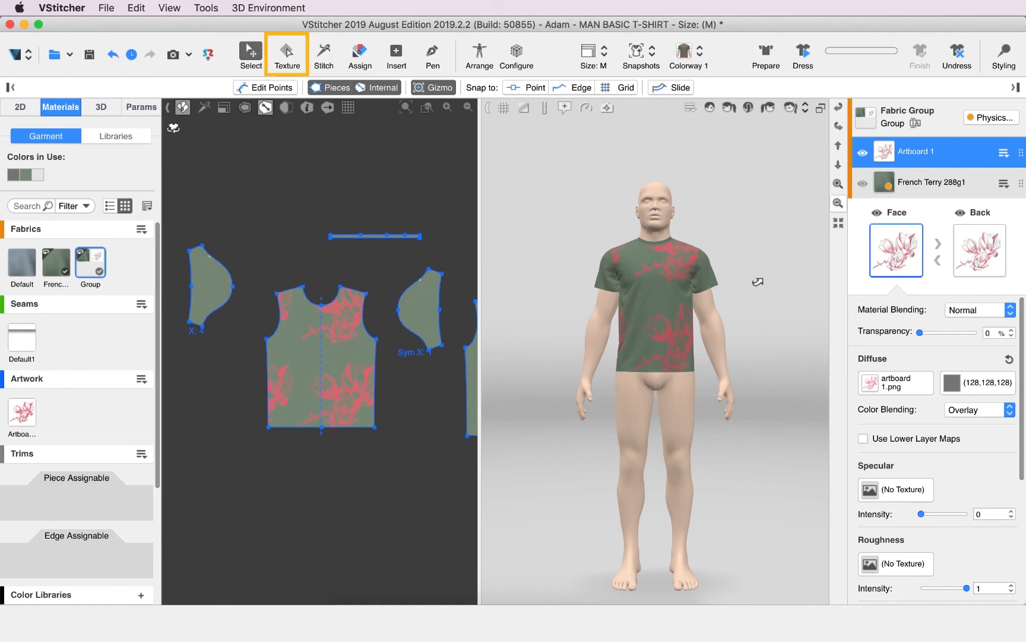
pyautogui.click(288, 52)
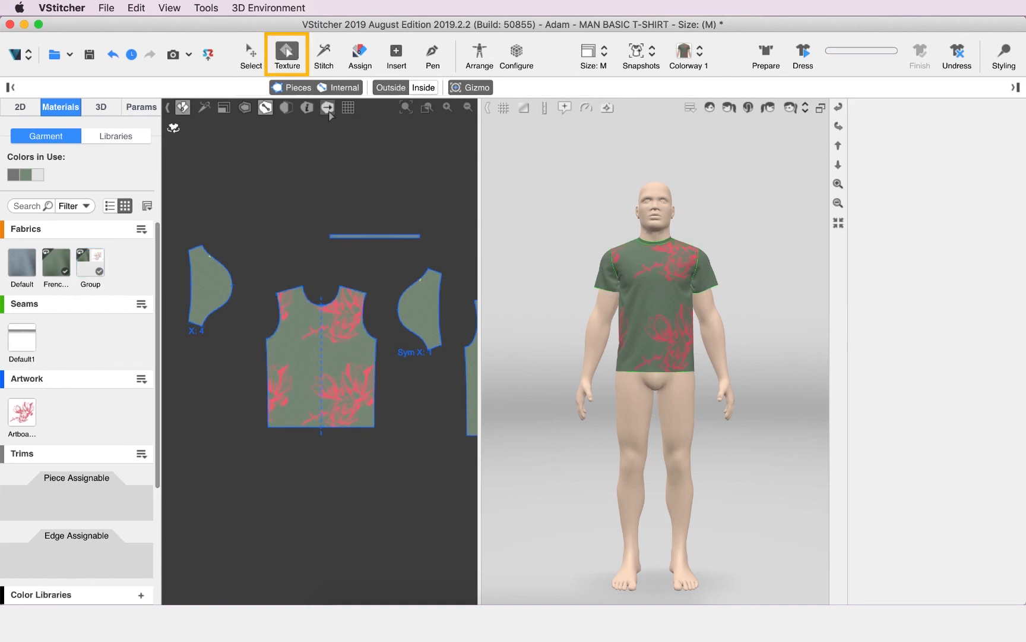
pyautogui.click(350, 403)
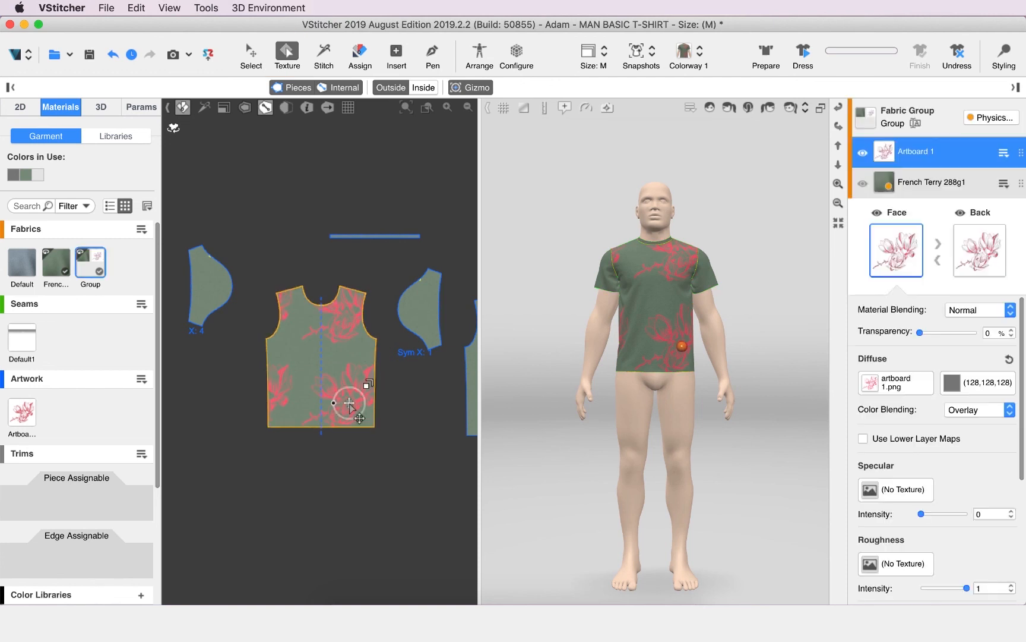
pyautogui.moveTo(372, 364); pyautogui.dragTo(300, 394)
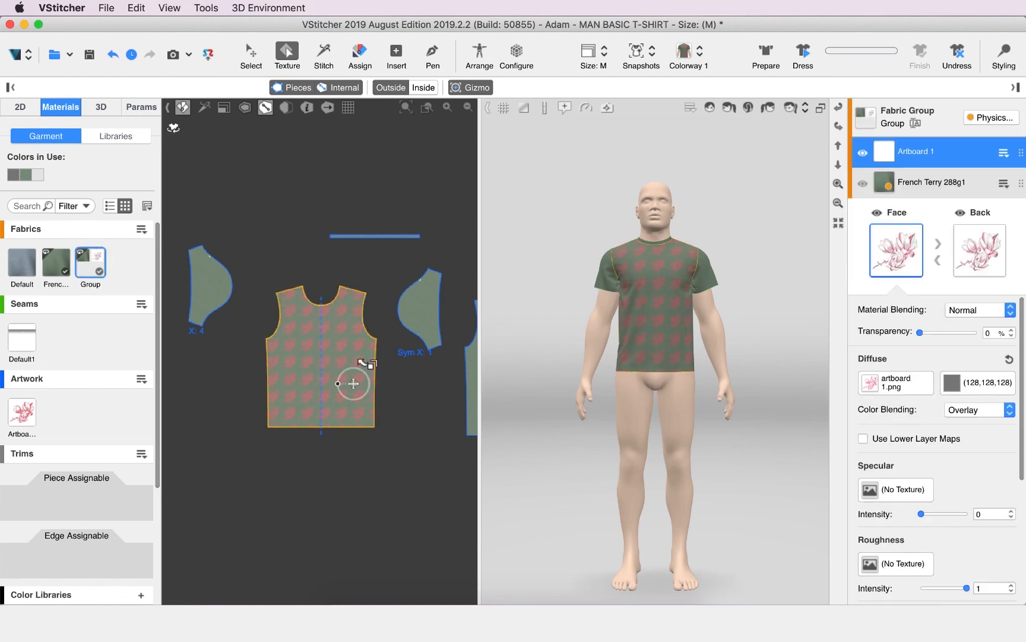
pyautogui.scroll(5, 665, 319)
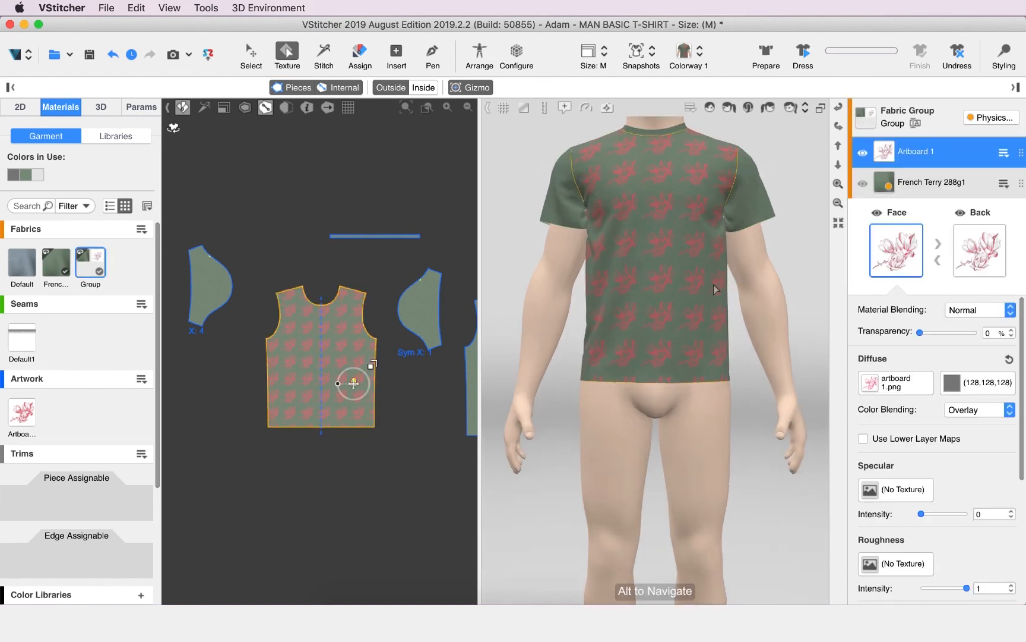
pyautogui.scroll(5, 714, 289)
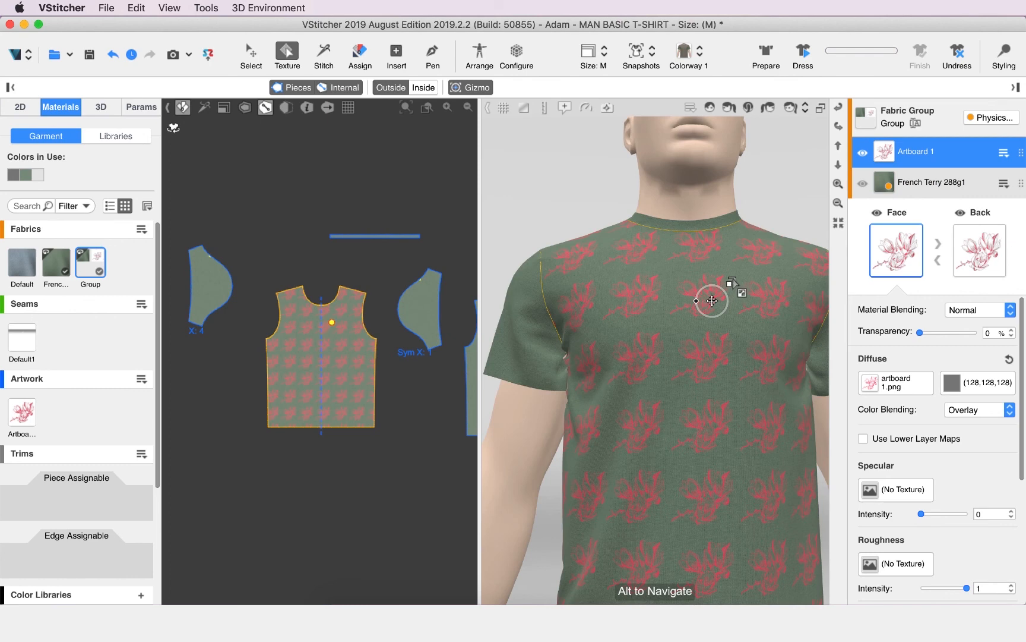
pyautogui.moveTo(742, 293); pyautogui.dragTo(774, 270)
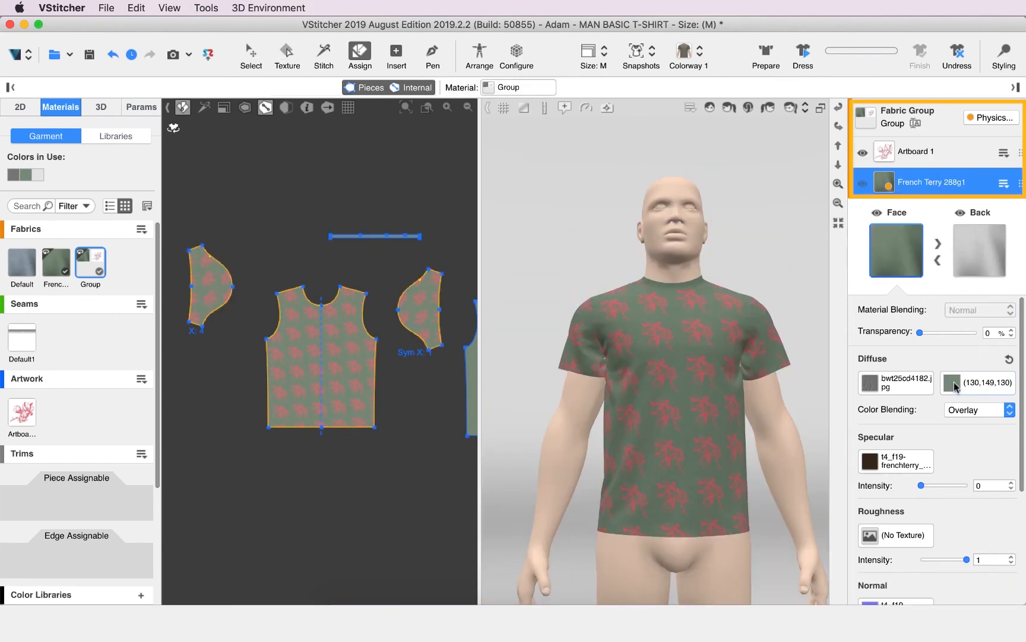
# Step: Change the diffuse colour of the Group fabric's French Terry layer to a lighter grey-green
pyautogui.click(955, 383)
pyautogui.moveTo(883, 207); pyautogui.dragTo(870, 219)
pyautogui.click(919, 373)
# Step: Set the Artboard 1 layer's diffuse colour to dark brown (43,15,15) and enable Use Lower Layer Maps
pyautogui.click(922, 158)
pyautogui.click(949, 388)
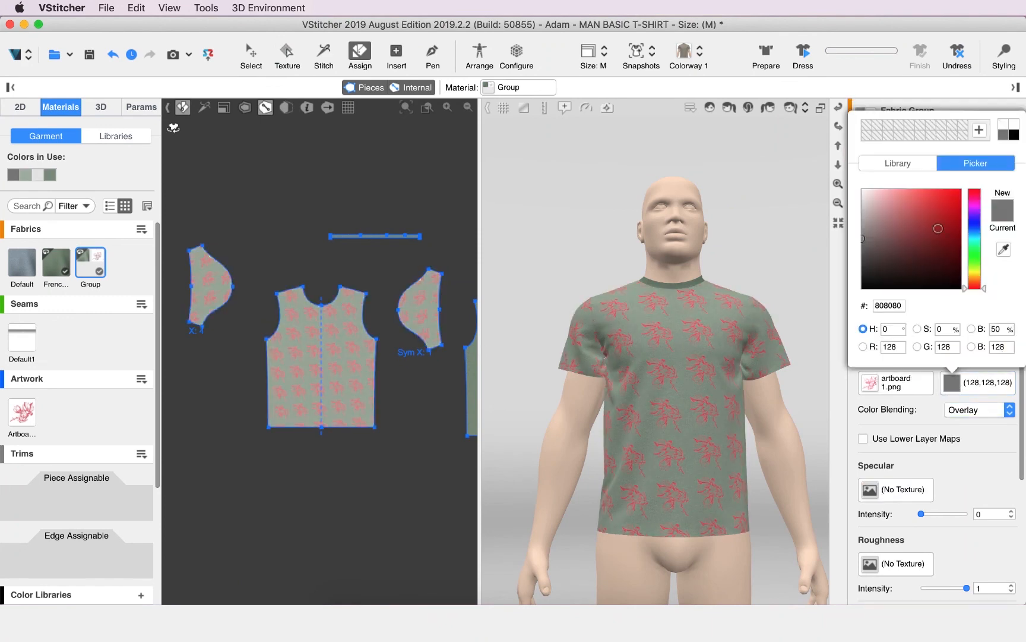
pyautogui.click(954, 215)
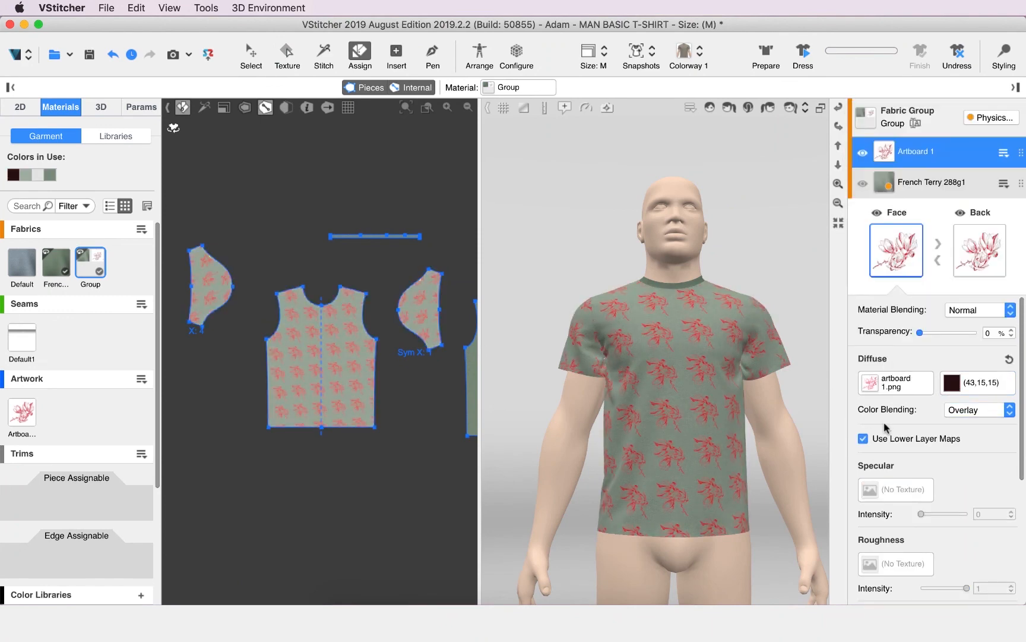
# Step: Assign the printed Group fabric to the Back piece, checking the shirt from the back and front
pyautogui.click(749, 109)
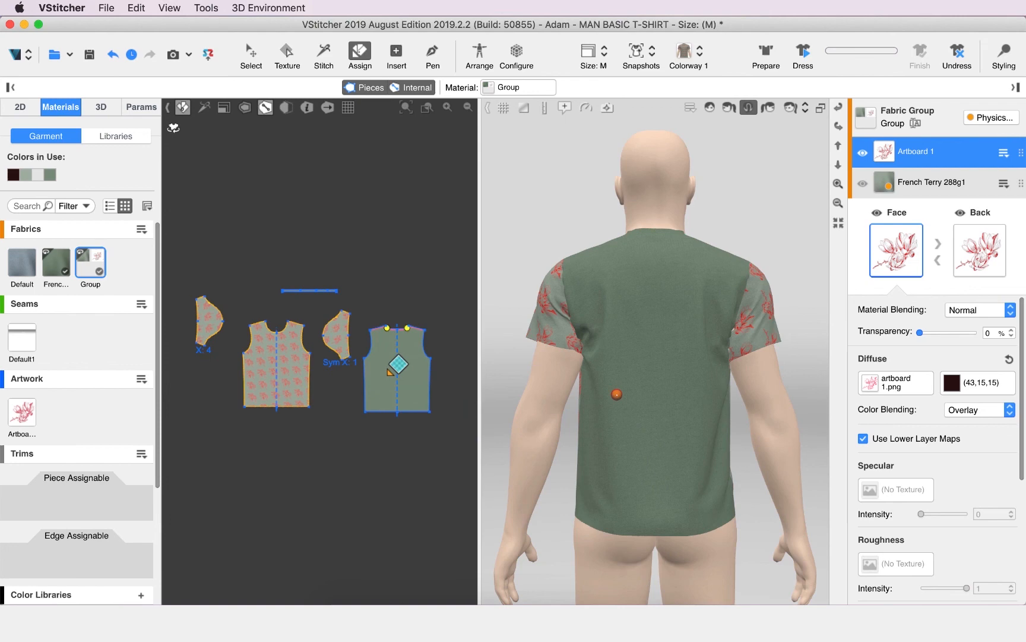
pyautogui.click(390, 371)
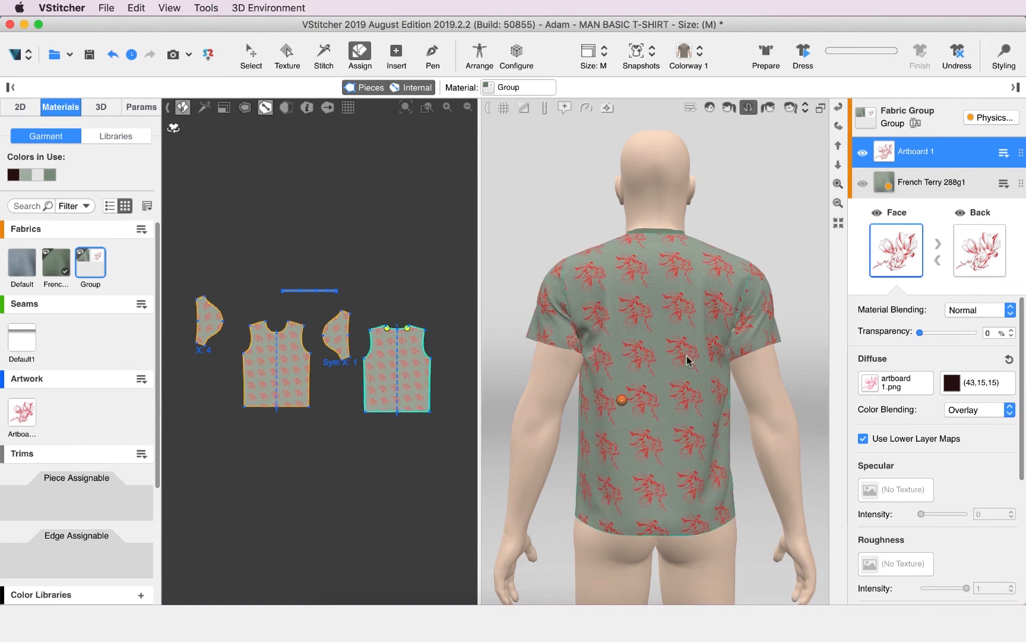
pyautogui.click(709, 108)
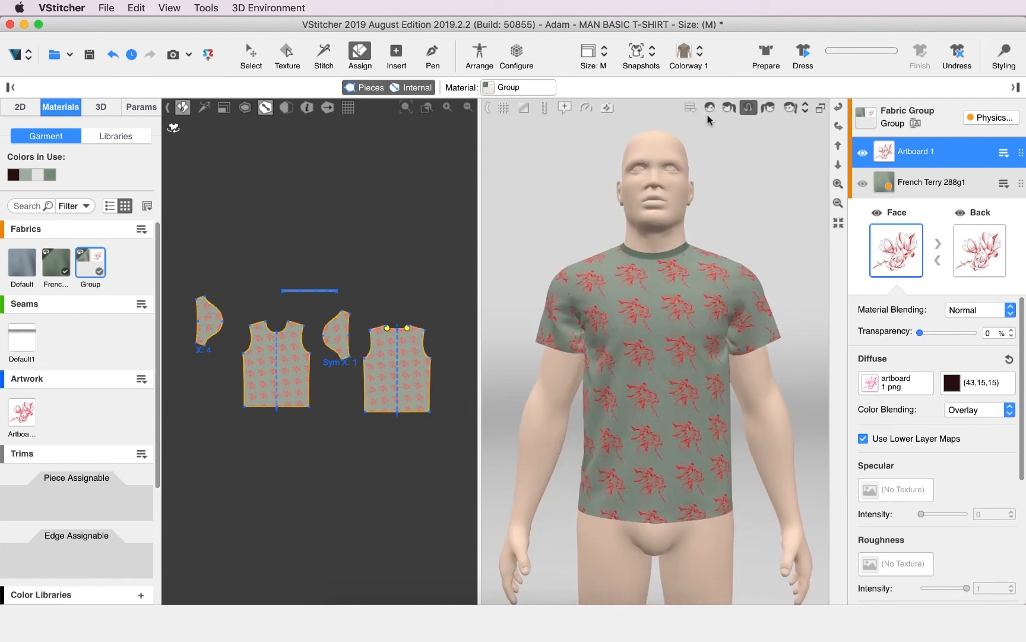
# Step: Open the render settings for the T-shirt and exclude the avatar from the image
pyautogui.click(173, 54)
pyautogui.click(176, 141)
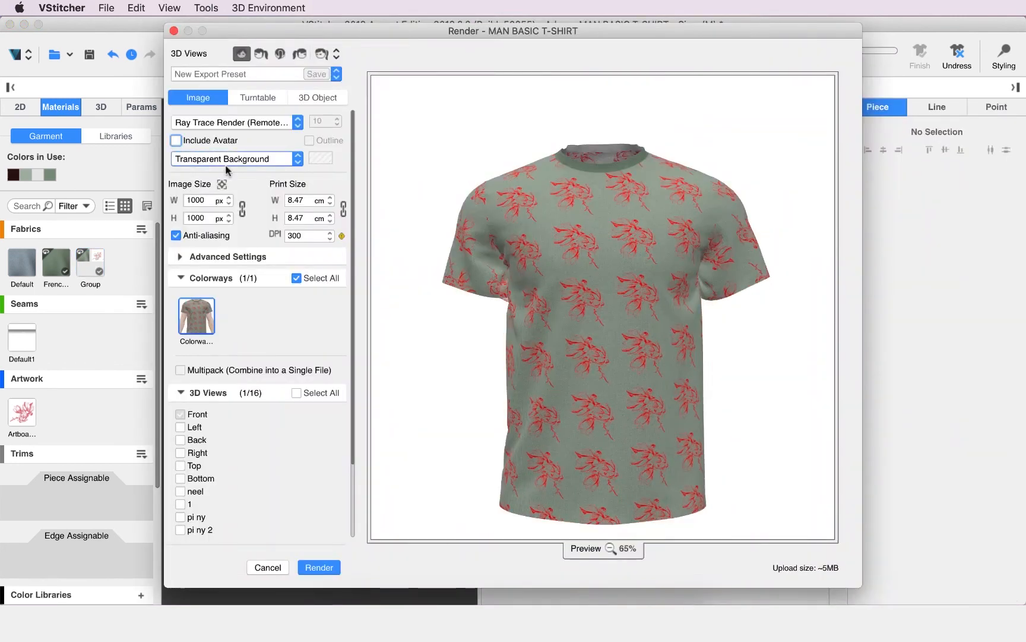